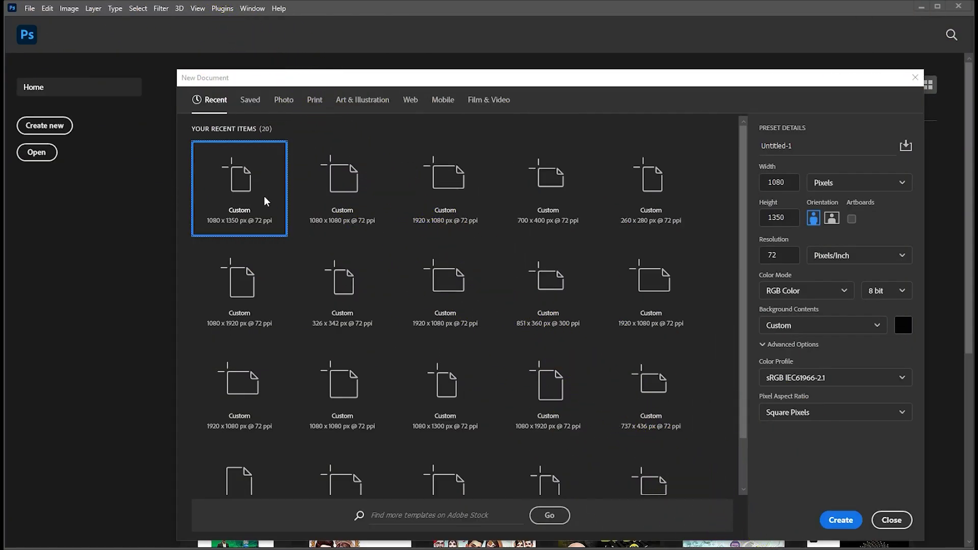
Create a portrait 1080 x 1350 px document at 72 ppi in RGB Color with background color 040404.
{"action": "left_click", "coordinate": [797, 219]}
{"action": "left_click", "coordinate": [813, 222]}
{"action": "left_click", "coordinate": [906, 329]}
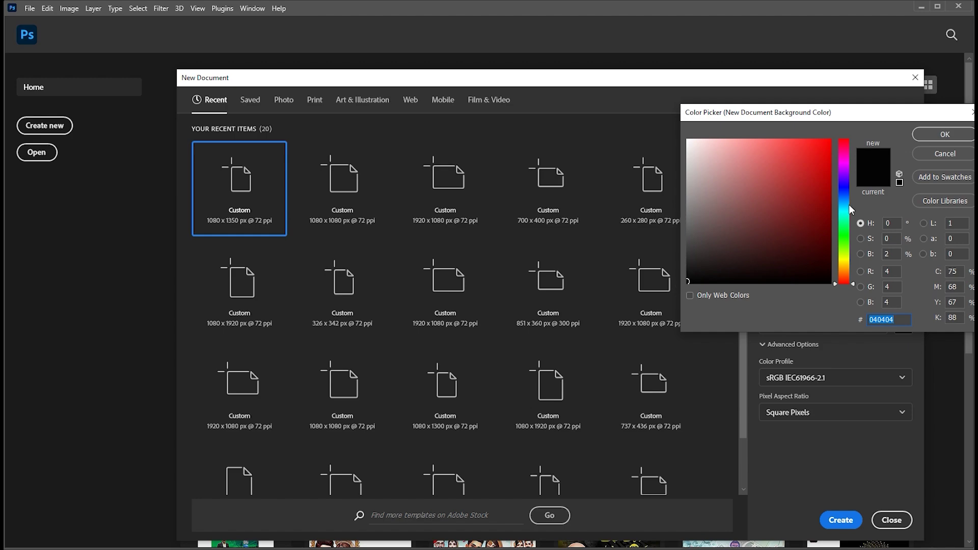
{"action": "left_click", "coordinate": [945, 135]}
{"action": "left_click", "coordinate": [840, 520]}
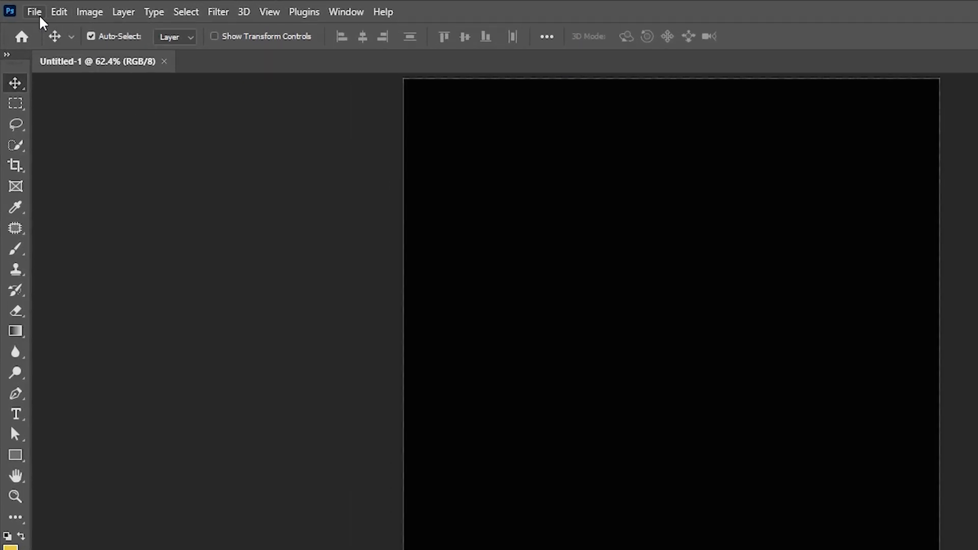
Place the embedded photo of the woman in the red hoodie with raised arms and scale it to 117.5% to fill the canvas.
{"action": "left_click", "coordinate": [30, 9]}
{"action": "left_click", "coordinate": [76, 326]}
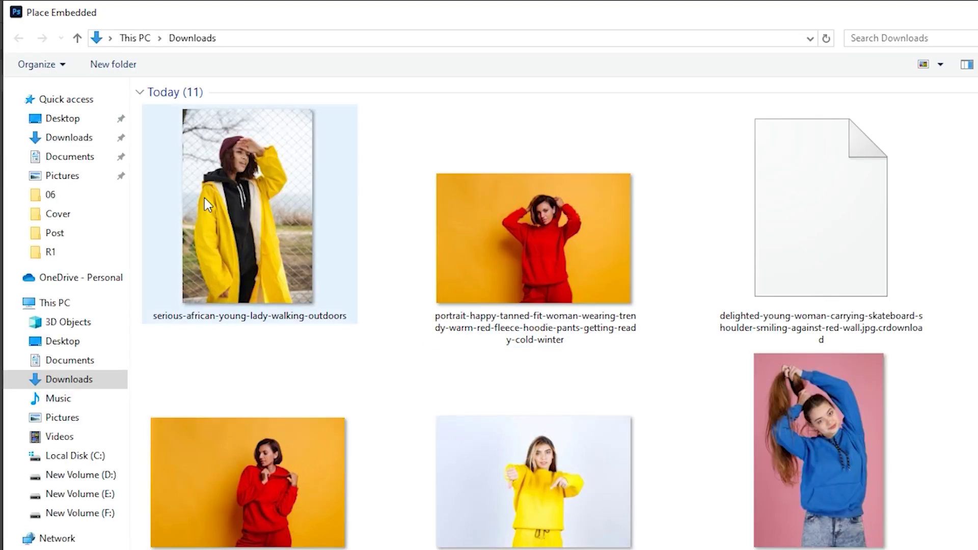
{"action": "left_click", "coordinate": [573, 280]}
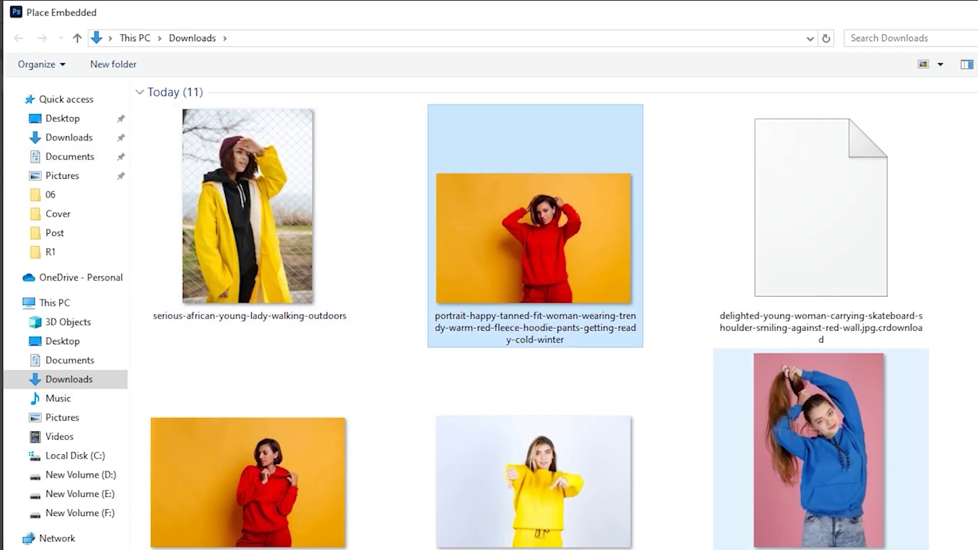
{"action": "key", "text": "Return"}
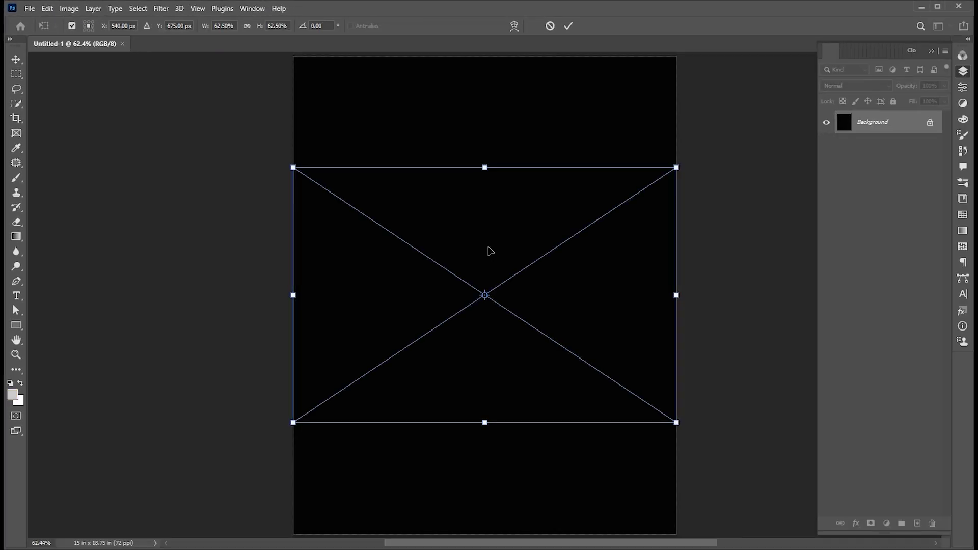
{"action": "left_click_drag", "start_coordinate": [676, 297], "coordinate": [844, 271]}
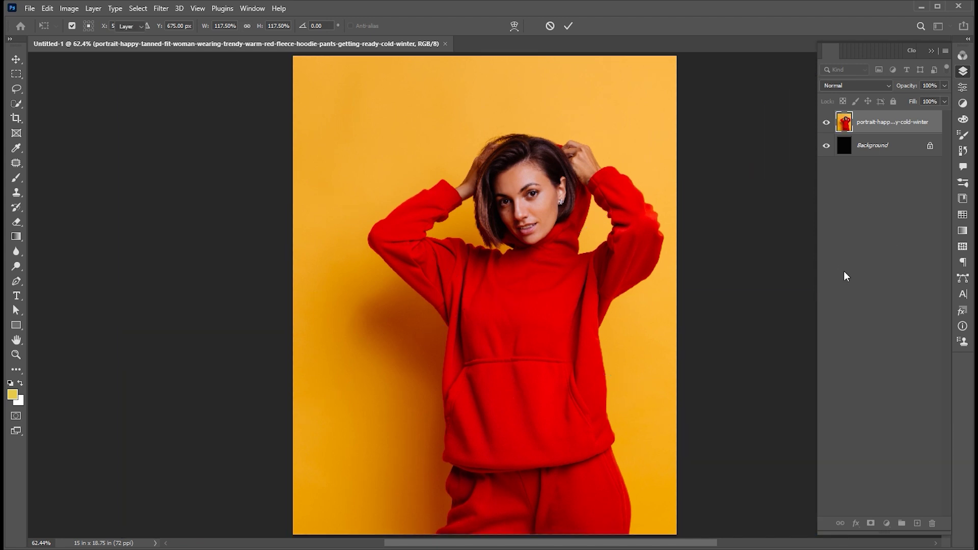
Select the woman with Select Subject and add a layer mask that hides the photo's orange background.
{"action": "left_click", "coordinate": [133, 9]}
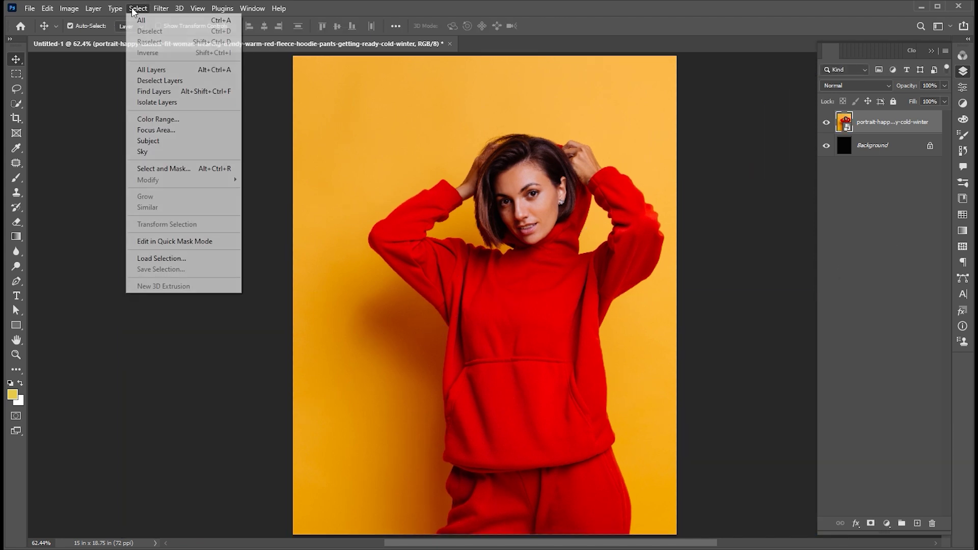
{"action": "left_click", "coordinate": [148, 141]}
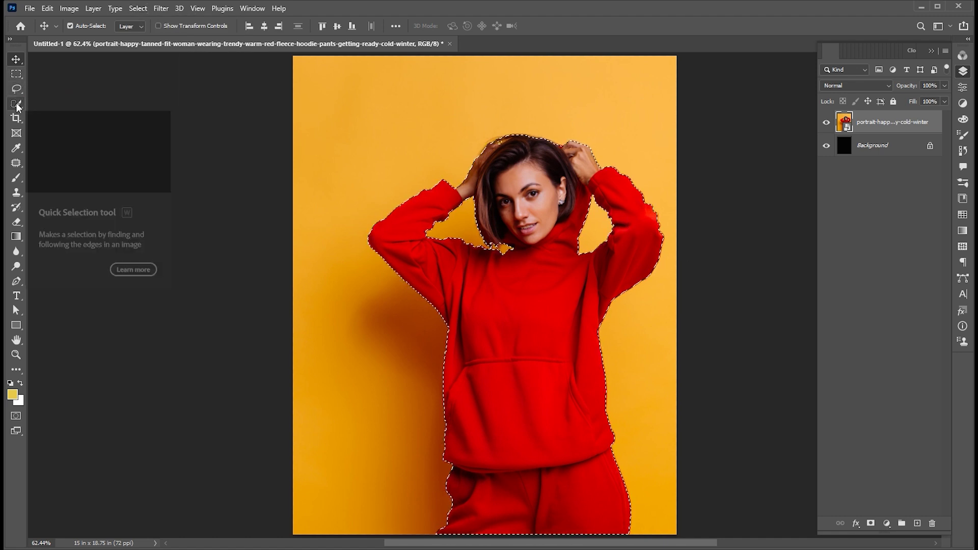
{"action": "left_click", "coordinate": [16, 103]}
{"action": "key", "text": "bracketright"}
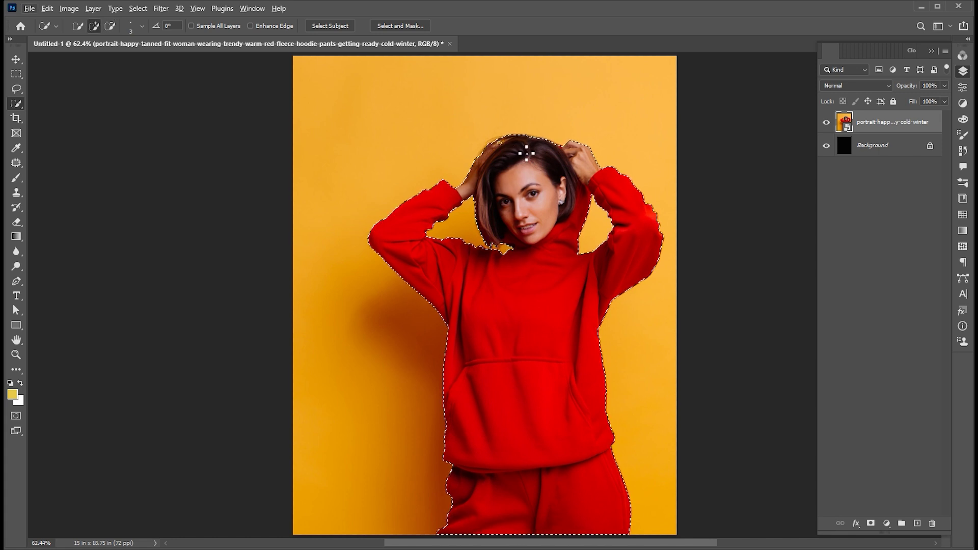
{"action": "key", "text": "bracketright"}
{"action": "key", "text": "bracketright"}
{"action": "key", "text": "bracketright"}
{"action": "key", "text": "bracketright"}
{"action": "key", "text": "bracketright"}
{"action": "key", "text": "bracketright"}
{"action": "key", "text": "bracketright"}
{"action": "key", "text": "bracketright"}
{"action": "key", "text": "bracketright"}
{"action": "key", "text": "bracketright"}
{"action": "left_click_drag", "start_coordinate": [881, 532], "coordinate": [869, 280]}
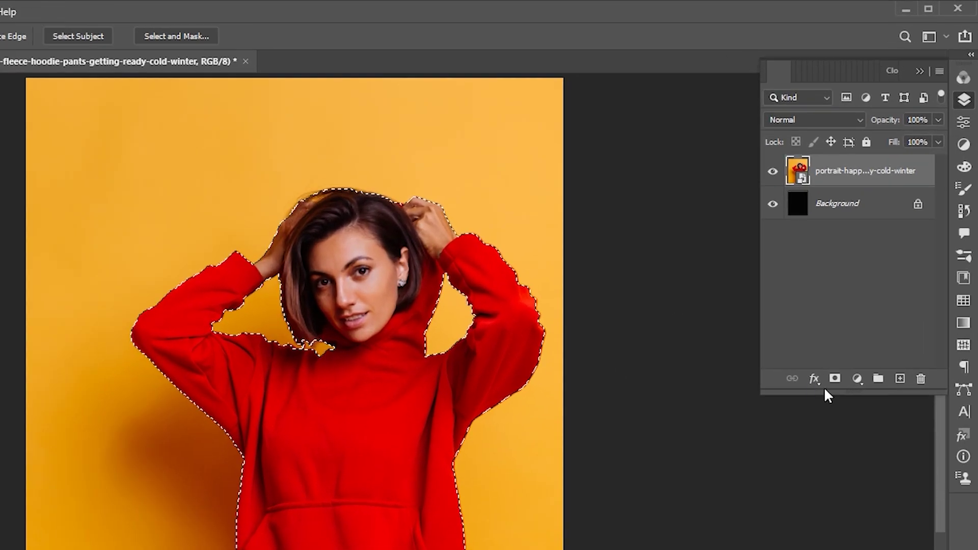
{"action": "left_click", "coordinate": [834, 379]}
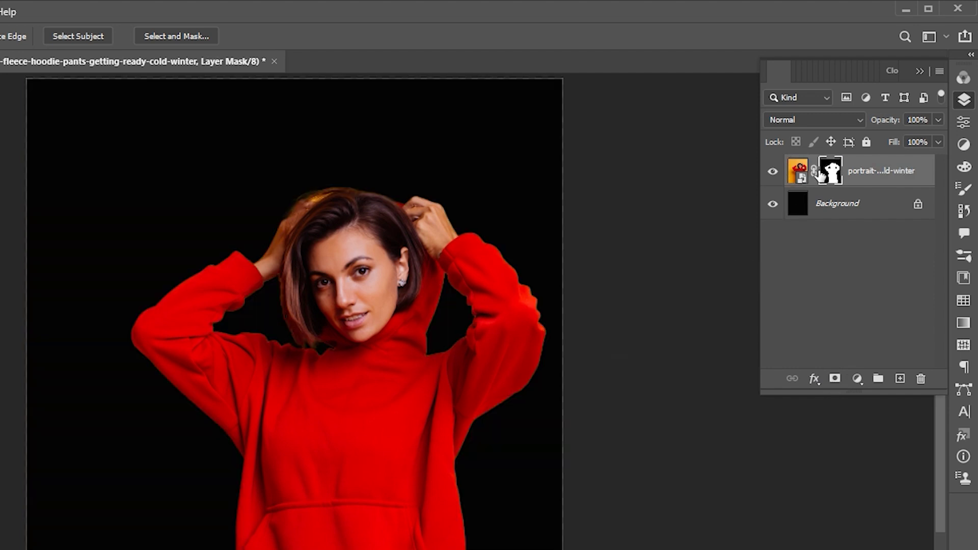
Refine the mask around the woman's hair in Select and Mask and output it as a new layer with a mask.
{"action": "right_click", "coordinate": [829, 173]}
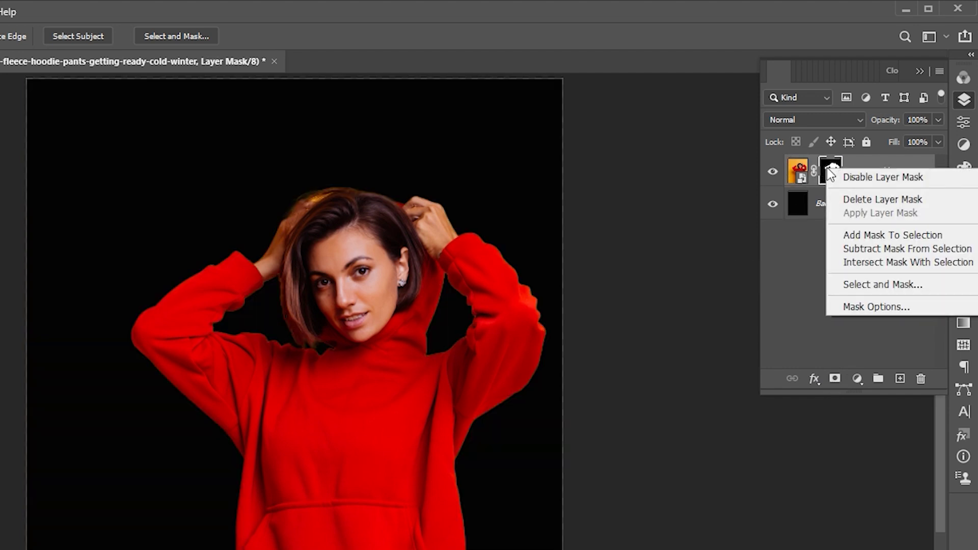
{"action": "left_click", "coordinate": [857, 284]}
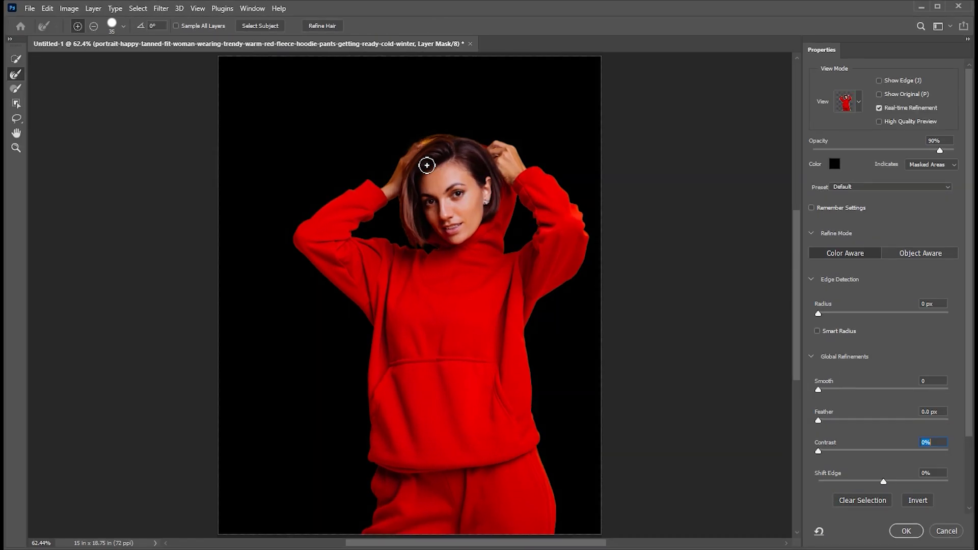
{"action": "left_click_drag", "start_coordinate": [438, 164], "coordinate": [480, 164]}
{"action": "left_click", "coordinate": [15, 75]}
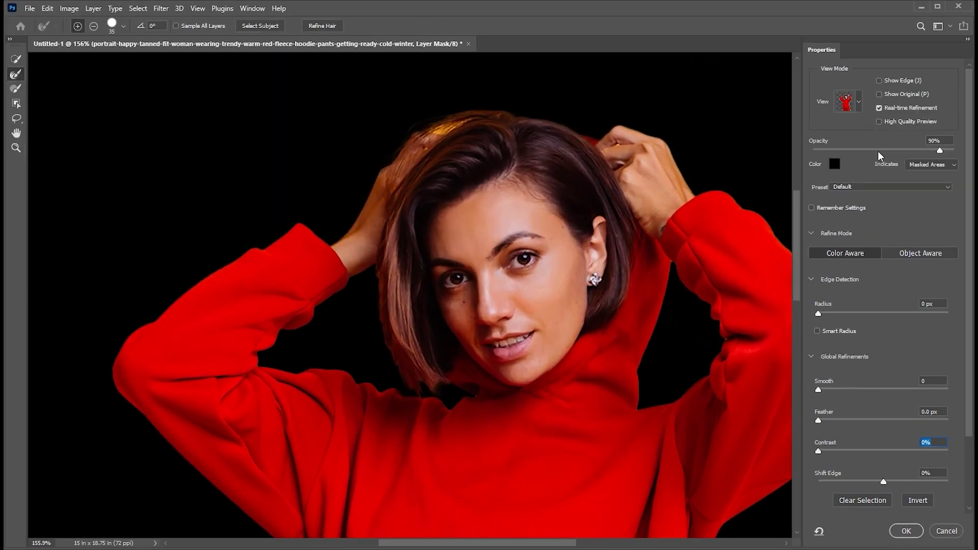
{"action": "mouse_move", "coordinate": [461, 110]}
{"action": "left_mouse_down"}
{"action": "mouse_move", "coordinate": [425, 127]}
{"action": "mouse_move", "coordinate": [398, 295]}
{"action": "mouse_move", "coordinate": [403, 342]}
{"action": "left_mouse_up"}
{"action": "scroll", "coordinate": [409, 312], "scroll_direction": "down", "scroll_amount": 1}
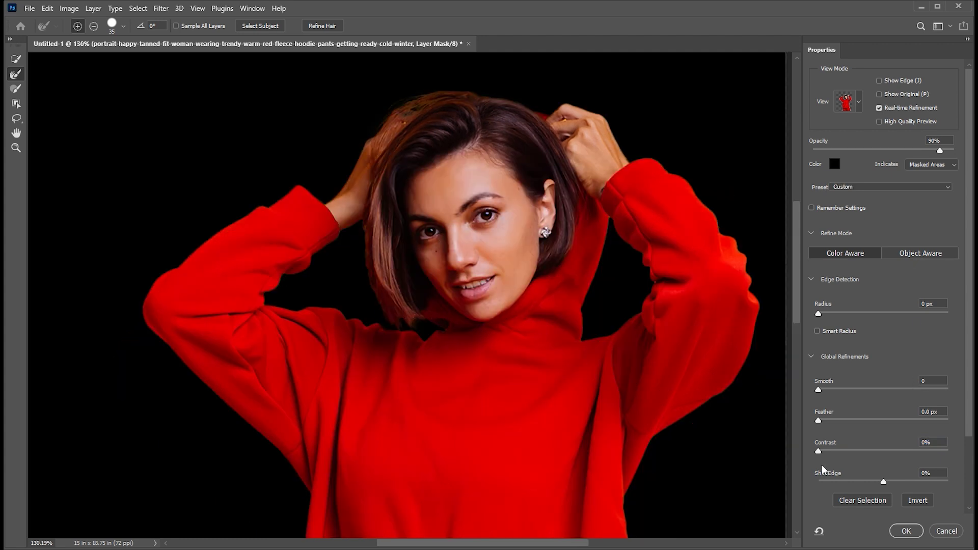
{"action": "left_click", "coordinate": [910, 535]}
{"action": "key", "text": "ctrl+0"}
Scale the masked woman down to about 96.5% and reposition her near the centre of the canvas, cropped at its lower edge.
{"action": "key", "text": "v"}
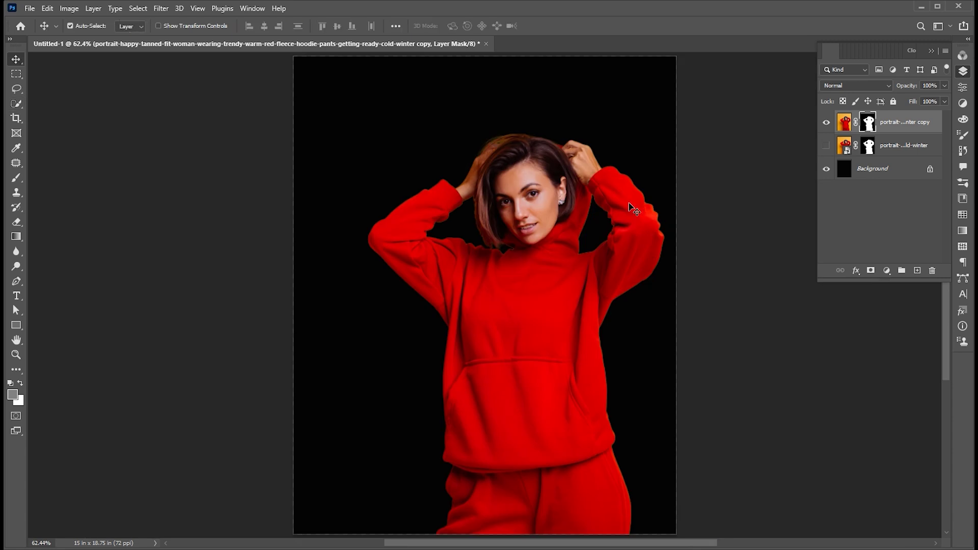
{"action": "left_click_drag", "start_coordinate": [637, 235], "coordinate": [621, 238]}
{"action": "key", "text": "ctrl+t"}
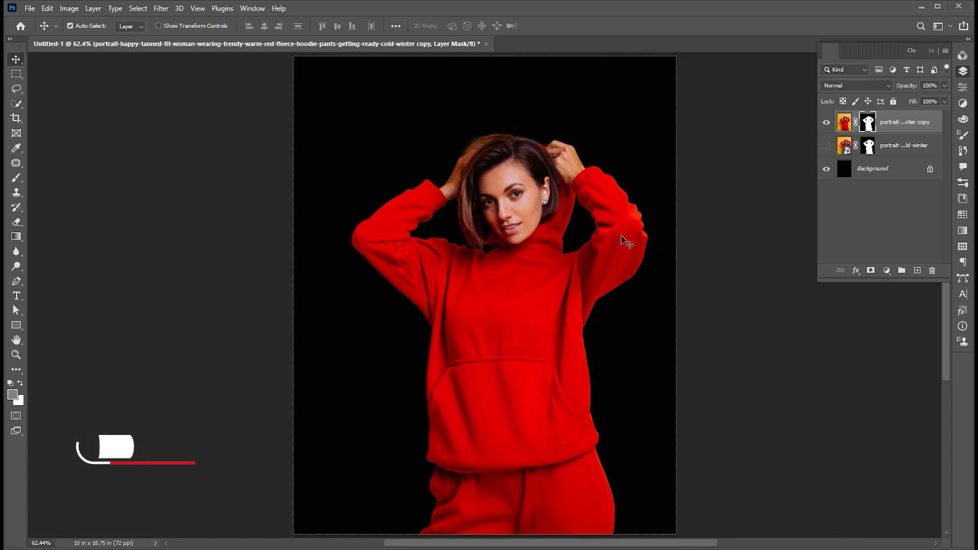
{"action": "left_click_drag", "start_coordinate": [108, 54], "coordinate": [120, 61]}
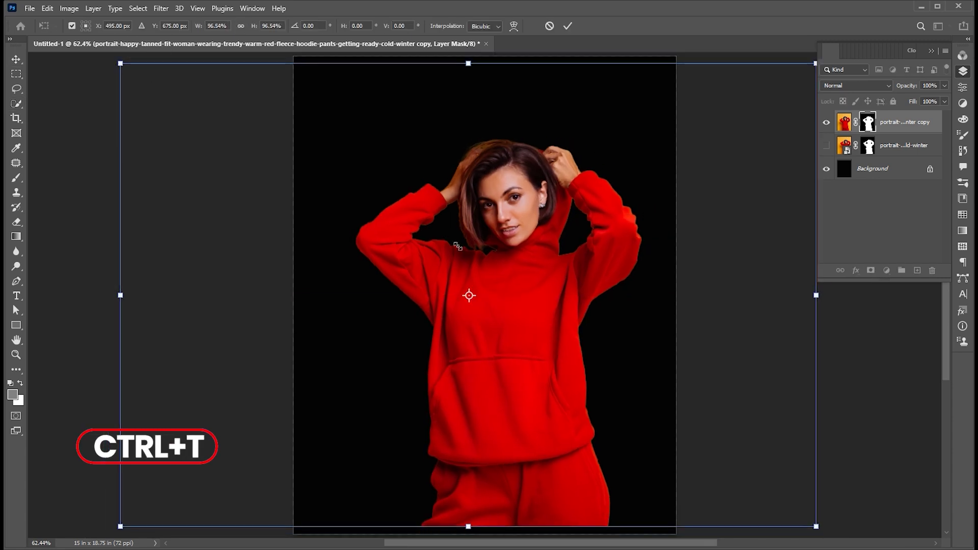
{"action": "left_click_drag", "start_coordinate": [508, 281], "coordinate": [515, 289]}
{"action": "key", "text": "Return"}
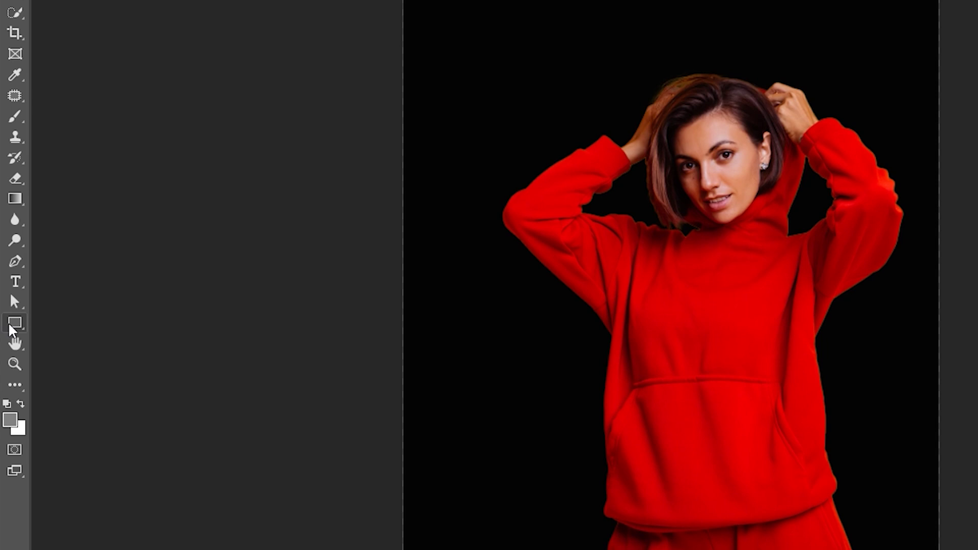
Draw a square shape about 838 x 838 px around the woman's upper body with the Rectangle tool.
{"action": "left_click", "coordinate": [9, 326]}
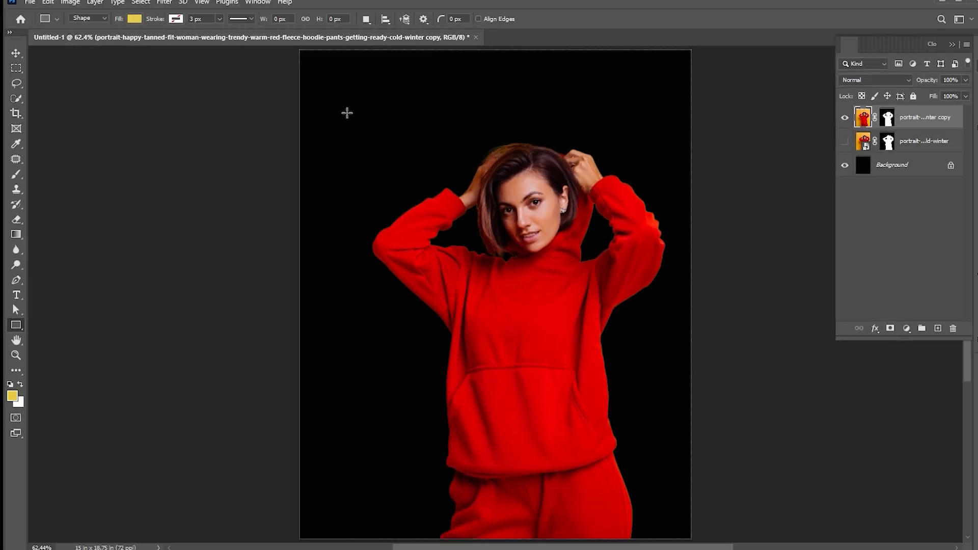
{"action": "left_click_drag", "start_coordinate": [466, 32], "coordinate": [648, 275]}
{"action": "left_click_drag", "start_coordinate": [468, 292], "coordinate": [638, 484]}
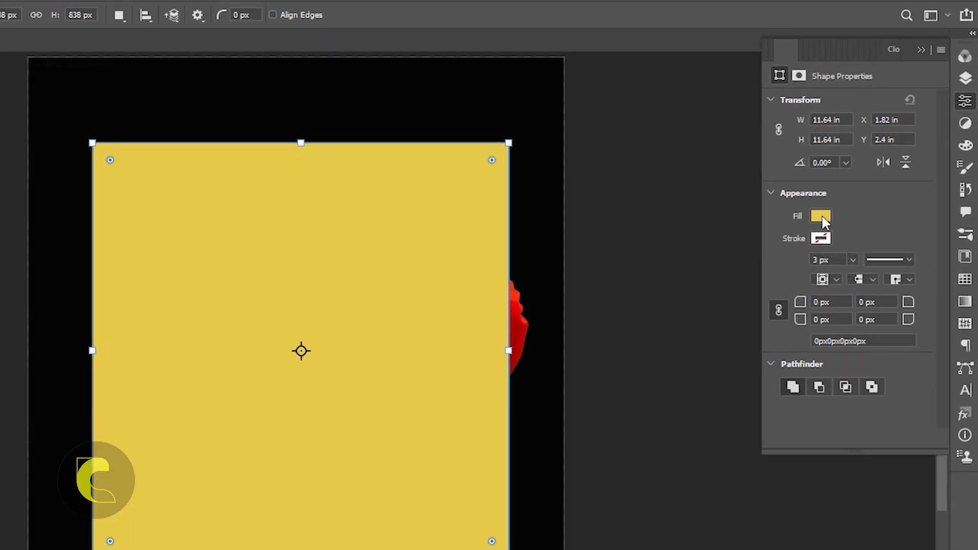
Remove the square's fill and give it a white 2 px stroke.
{"action": "left_click", "coordinate": [821, 216]}
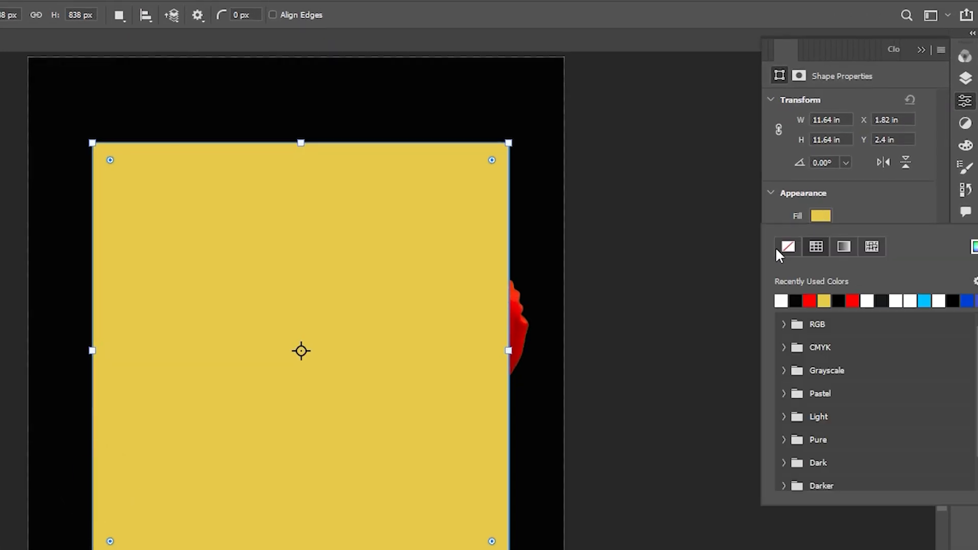
{"action": "left_click", "coordinate": [788, 247]}
{"action": "left_click", "coordinate": [821, 239]}
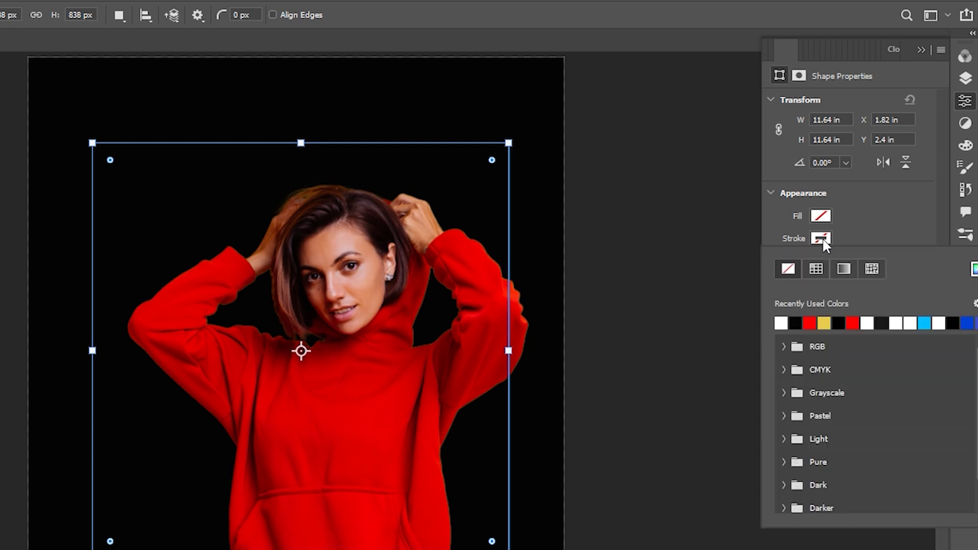
{"action": "left_click", "coordinate": [781, 322]}
{"action": "left_click", "coordinate": [873, 237]}
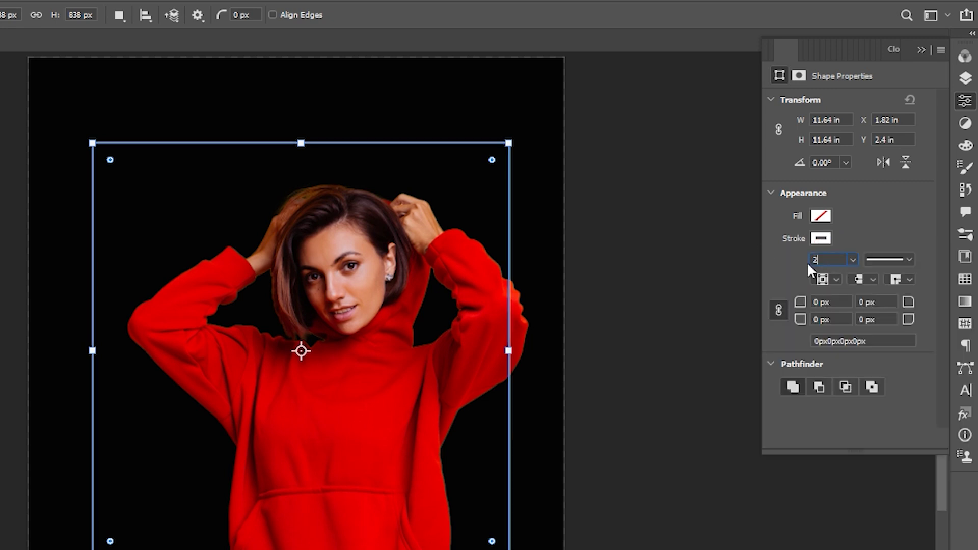
Reorder the layers so the Rectangle 1 frame sits directly behind the woman's masked layer.
{"action": "left_click", "coordinate": [961, 107]}
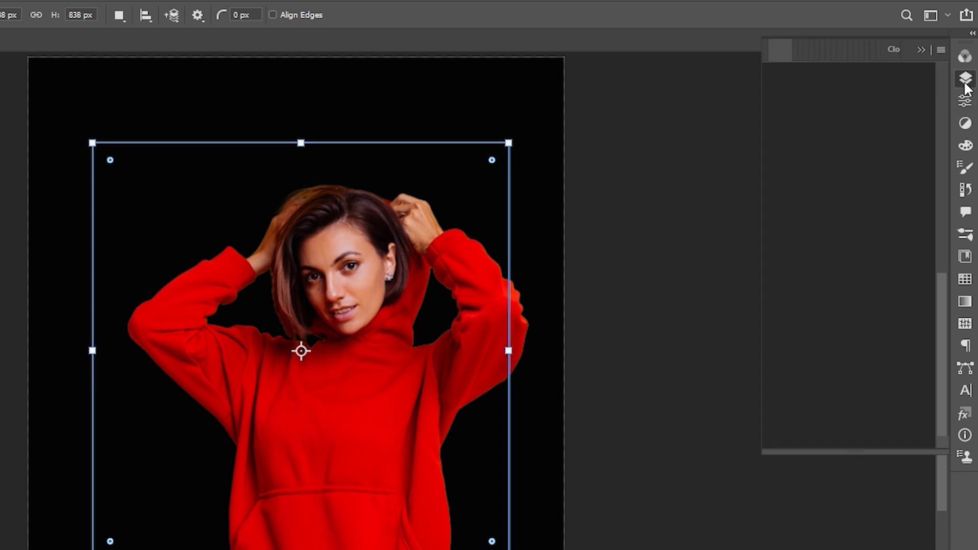
{"action": "left_click", "coordinate": [965, 78]}
{"action": "key", "text": "v"}
{"action": "left_click", "coordinate": [854, 303]}
{"action": "left_click_drag", "start_coordinate": [868, 150], "coordinate": [876, 214]}
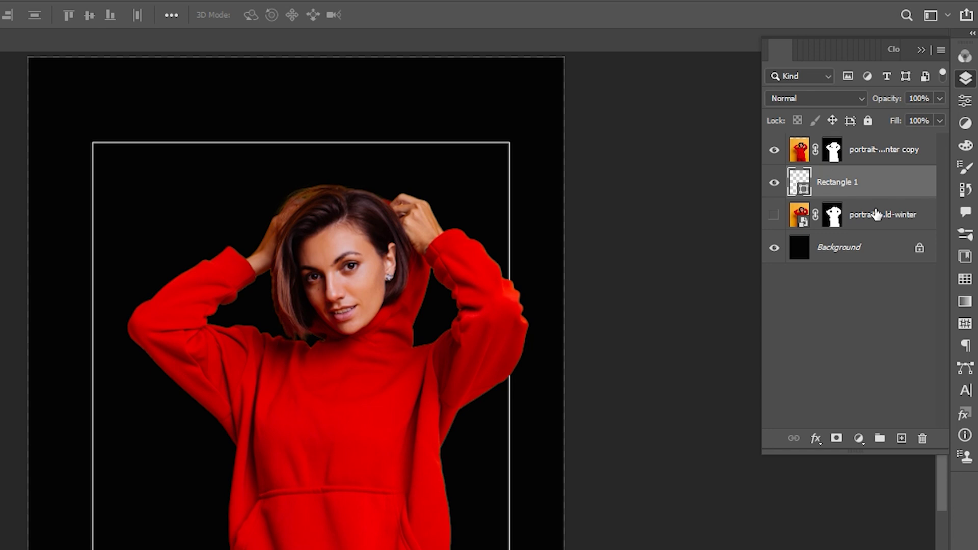
Duplicate the Rectangle 1 layer and give the copy a red fill with no stroke.
{"action": "key", "text": "ctrl+j"}
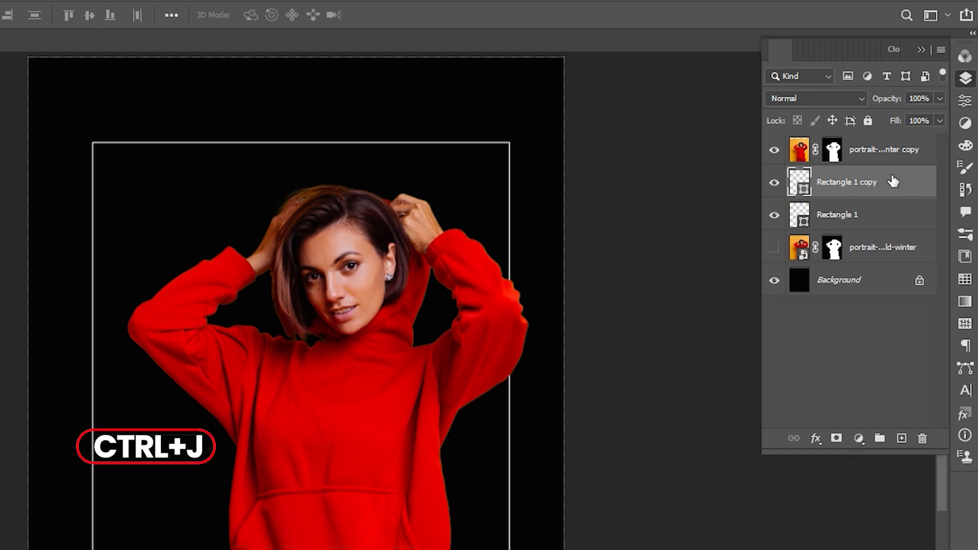
{"action": "left_click", "coordinate": [965, 100]}
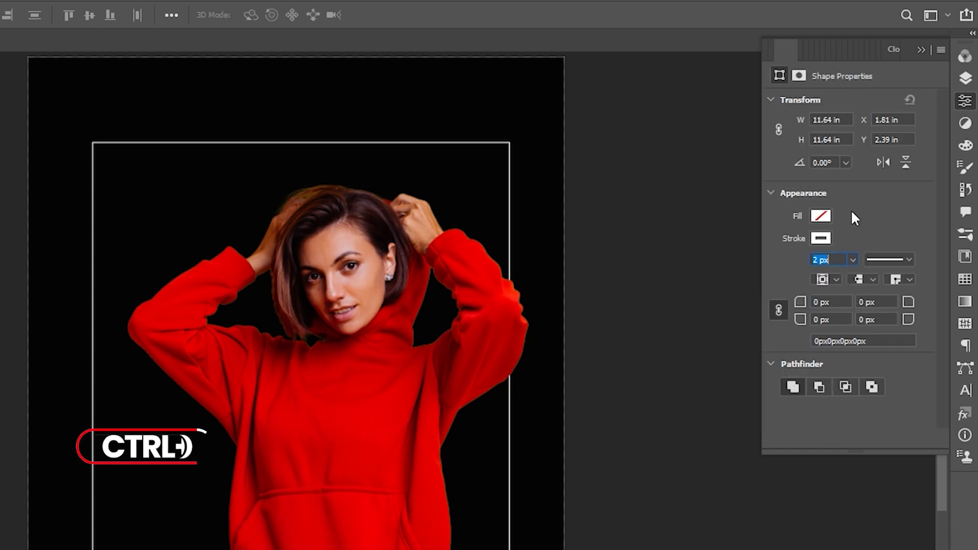
{"action": "left_click", "coordinate": [821, 217]}
{"action": "left_click", "coordinate": [811, 301]}
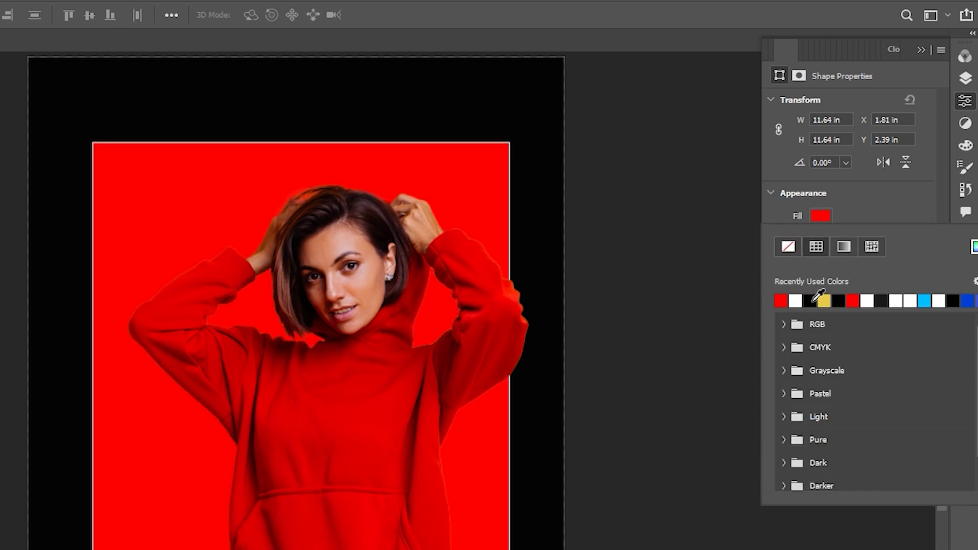
{"action": "left_click", "coordinate": [857, 204]}
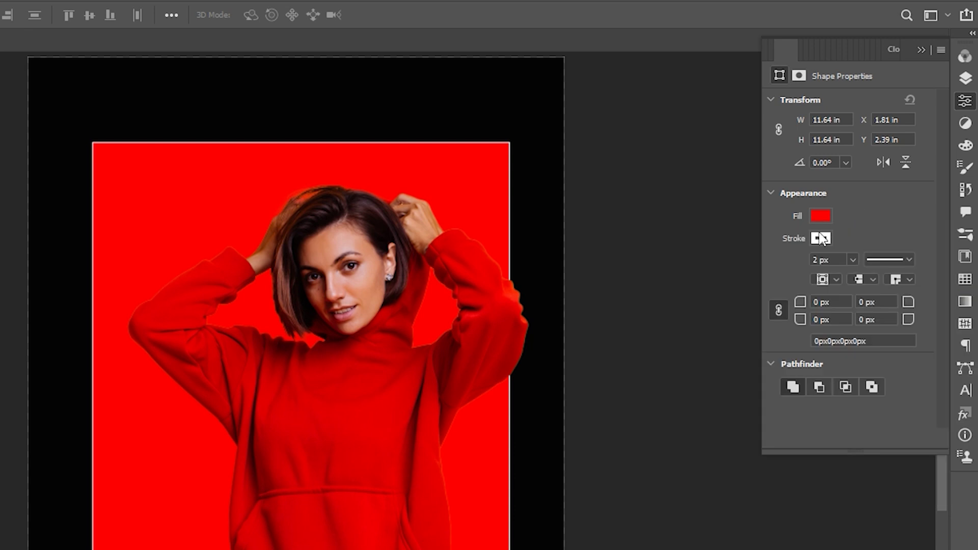
{"action": "left_click", "coordinate": [820, 238]}
{"action": "left_click", "coordinate": [788, 269]}
{"action": "left_click", "coordinate": [869, 205]}
{"action": "left_click", "coordinate": [921, 49]}
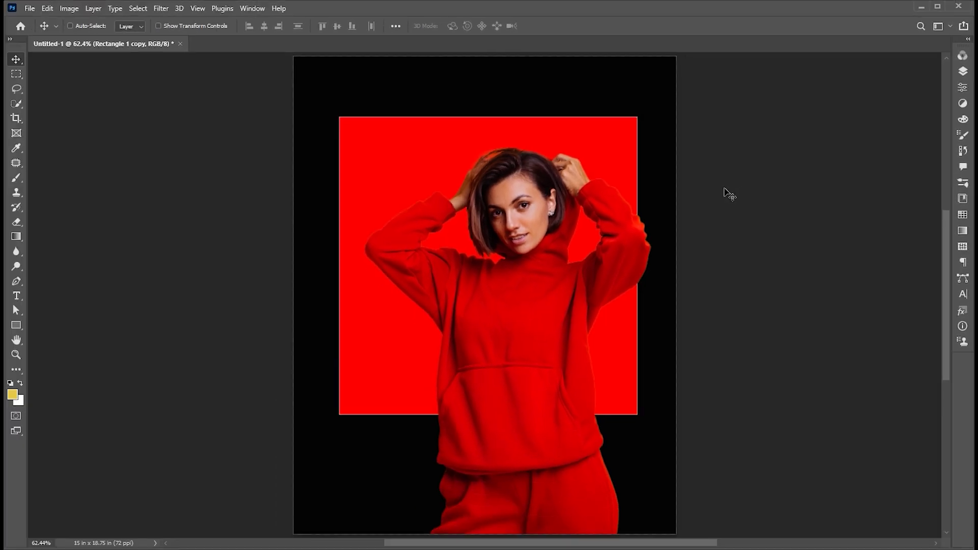
Scale the red square copy down to about 0.92 x 0.92 in inside the white frame's upper-right corner.
{"action": "key", "text": "ctrl+t"}
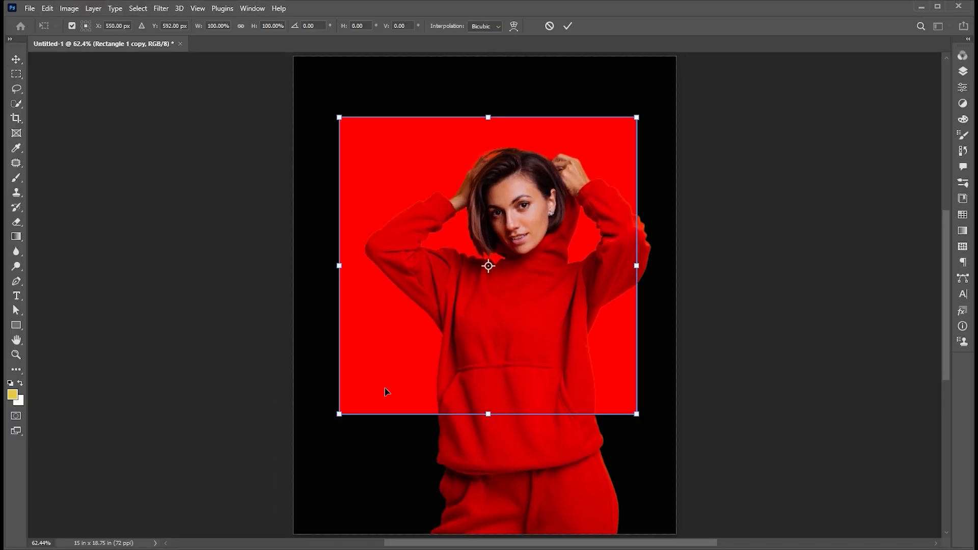
{"action": "left_click_drag", "start_coordinate": [334, 418], "coordinate": [609, 141]}
{"action": "key", "text": "Return"}
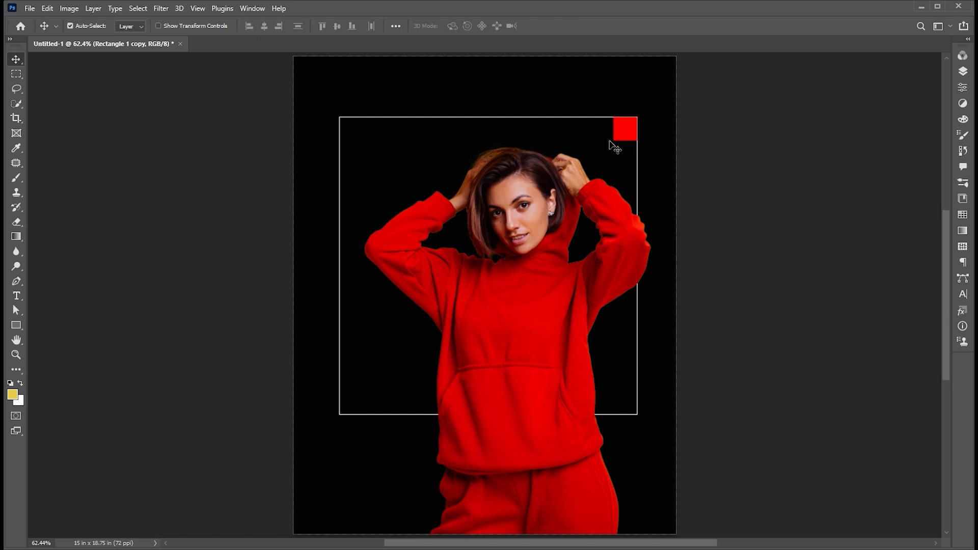
Duplicate the small red square and give the copy a black fill with a white 2 px stroke.
{"action": "key", "text": "F7"}
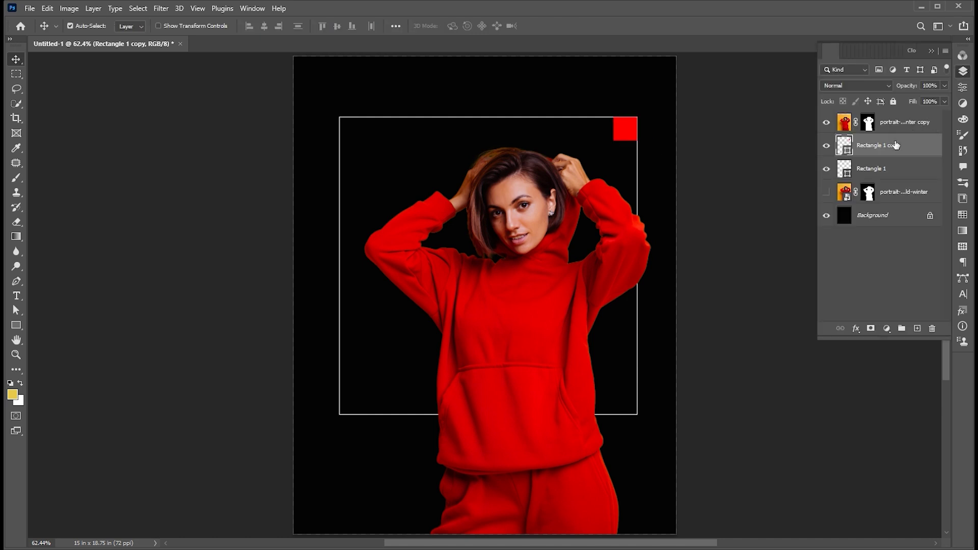
{"action": "key", "text": "ctrl+j"}
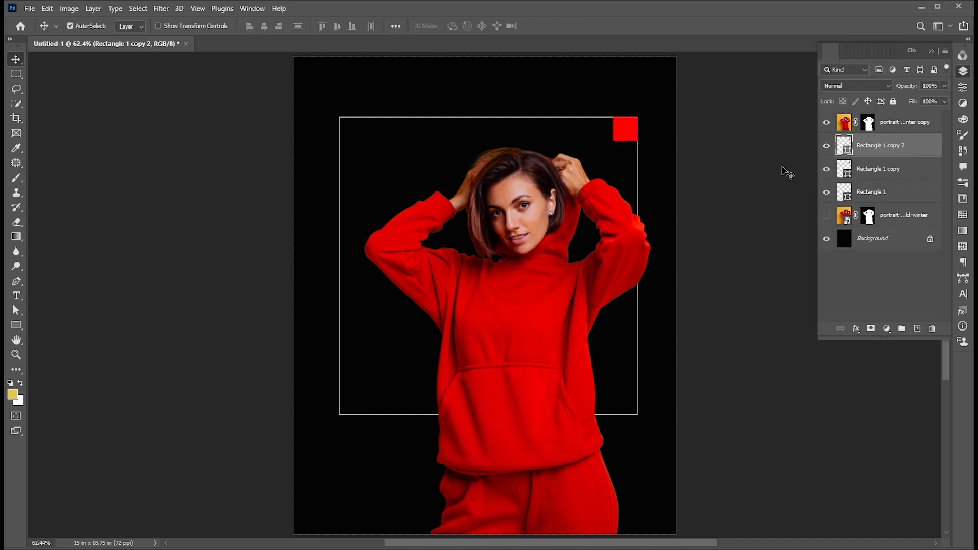
{"action": "left_click", "coordinate": [962, 87]}
{"action": "left_click", "coordinate": [859, 169]}
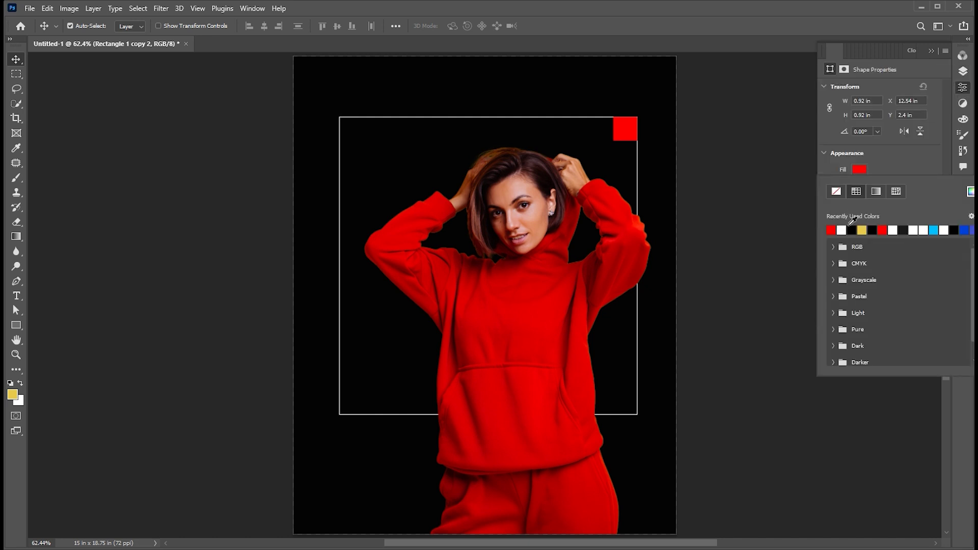
{"action": "left_click", "coordinate": [852, 229]}
{"action": "left_click", "coordinate": [884, 165]}
{"action": "left_click", "coordinate": [860, 186]}
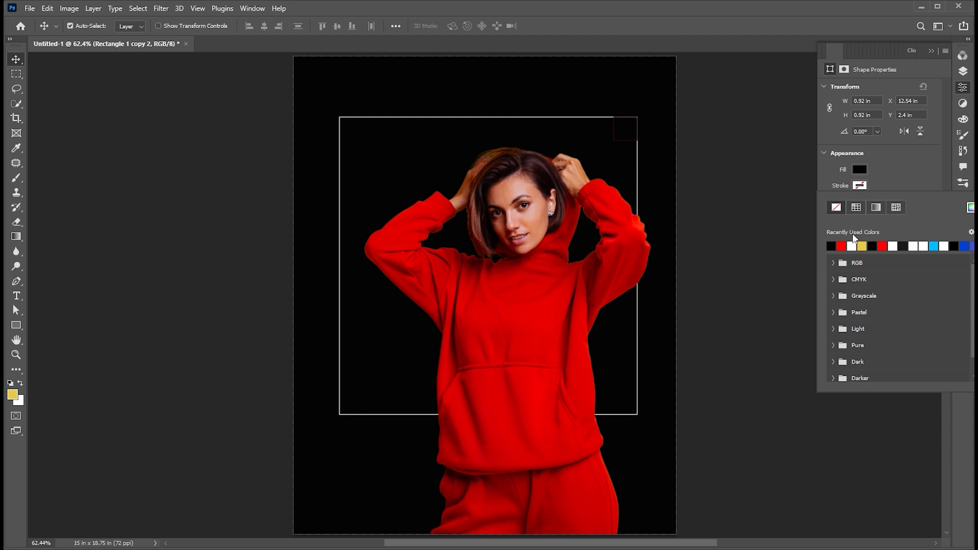
{"action": "left_click", "coordinate": [852, 246]}
{"action": "left_click", "coordinate": [898, 175]}
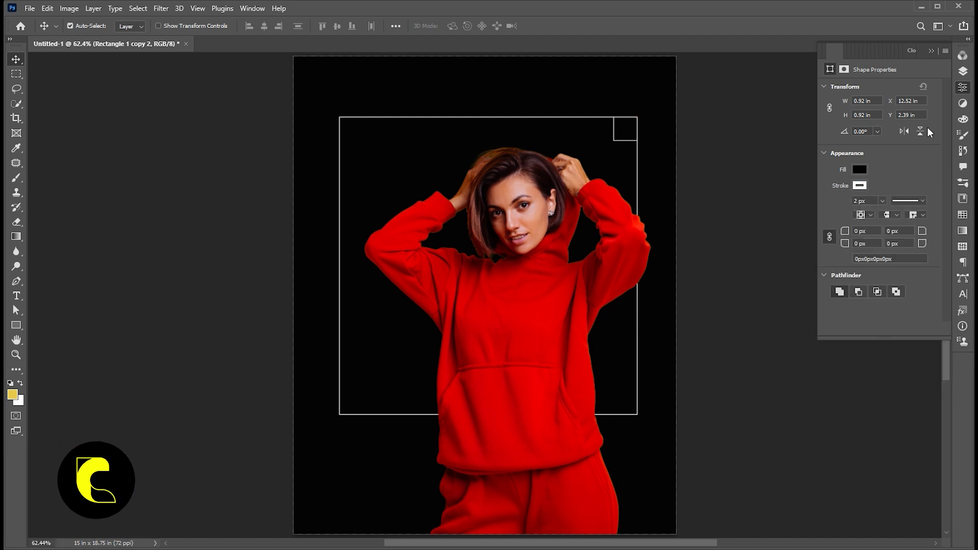
{"action": "left_click", "coordinate": [934, 51]}
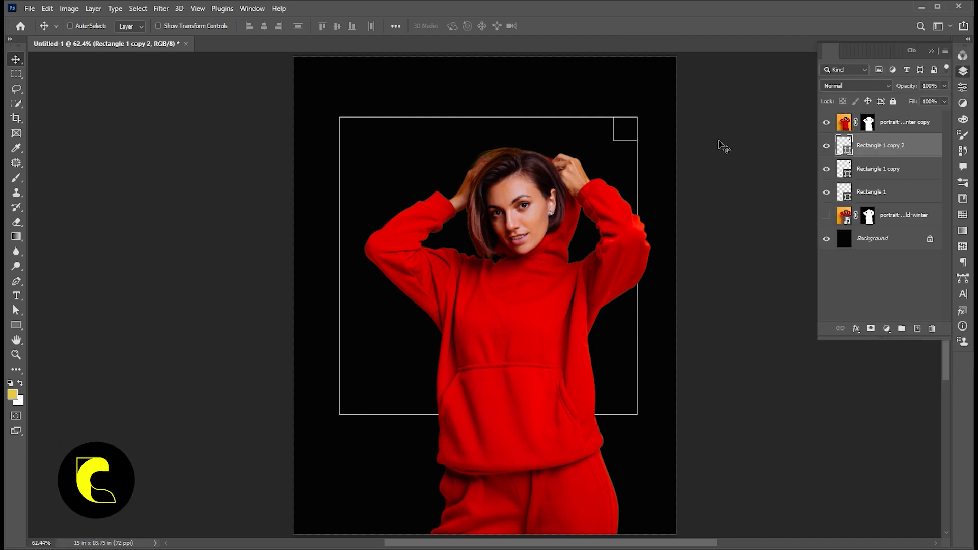
Move the black outlined square diagonally down and left to X 901 px, Y 240 px, overlapping the red square's lower-left corner.
{"action": "key", "text": "ctrl+t"}
{"action": "left_click_drag", "start_coordinate": [627, 131], "coordinate": [619, 141]}
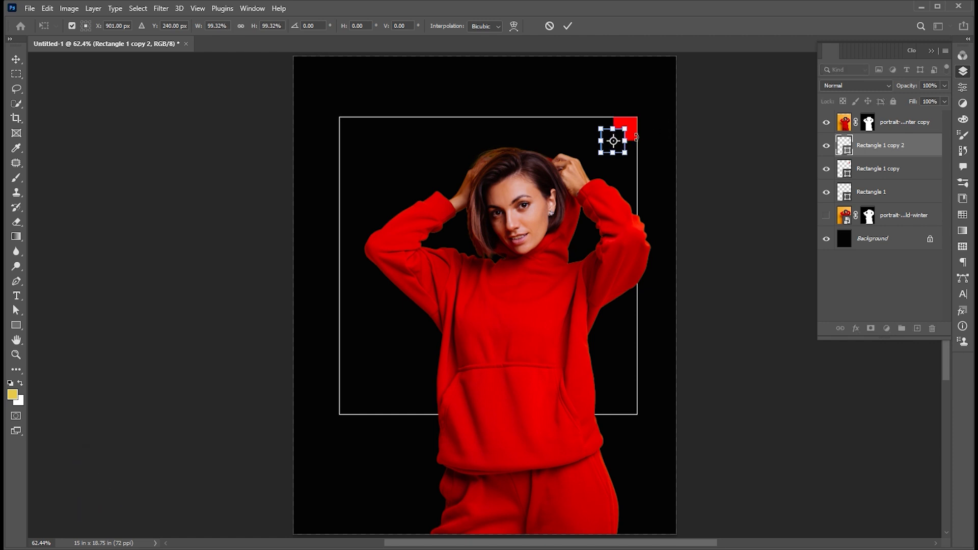
{"action": "key", "text": "Return"}
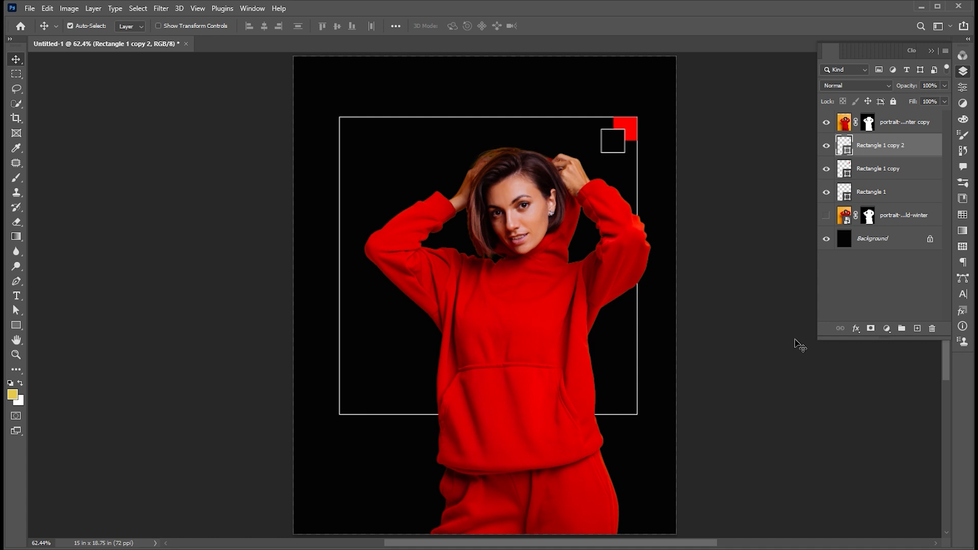
Add a layer mask to the large Rectangle 1 frame.
{"action": "left_click", "coordinate": [862, 192]}
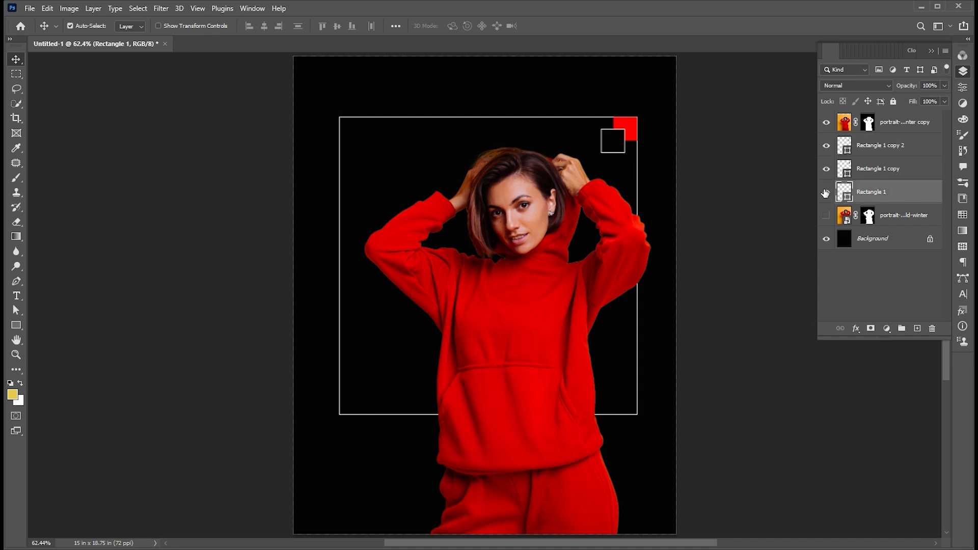
{"action": "key", "text": "m"}
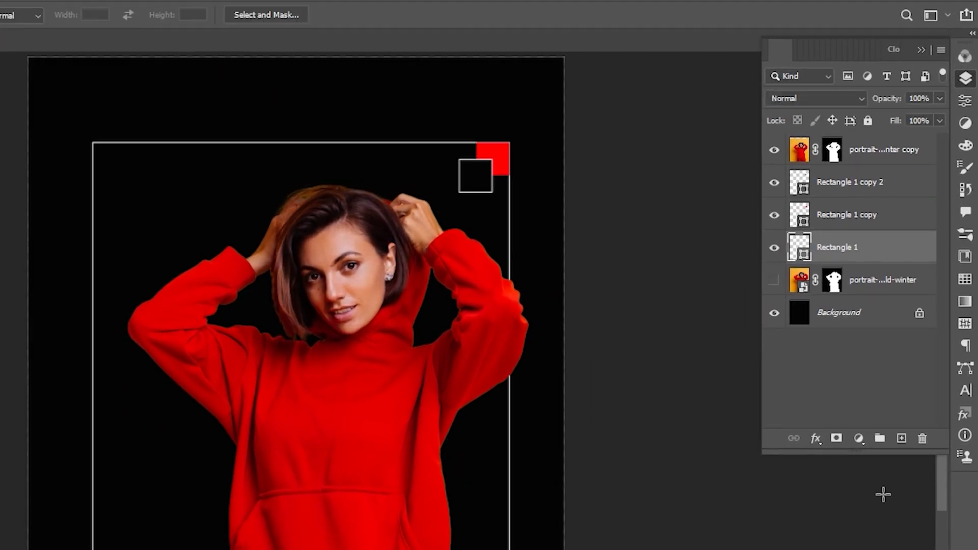
{"action": "left_click", "coordinate": [840, 438]}
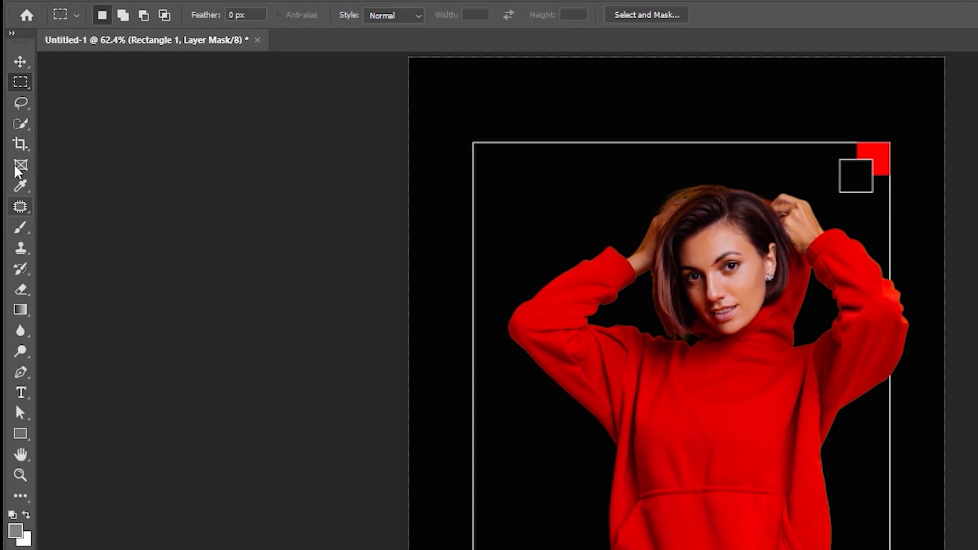
Mask out the frame's lower-left corner by filling a rectangular selection over it with black, then clear the selection.
{"action": "right_click", "coordinate": [10, 89]}
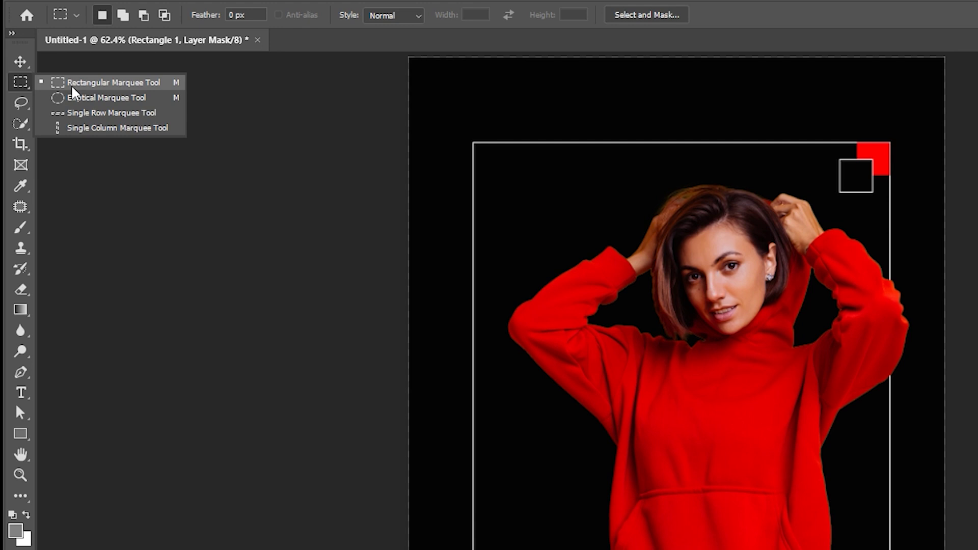
{"action": "left_click", "coordinate": [72, 85]}
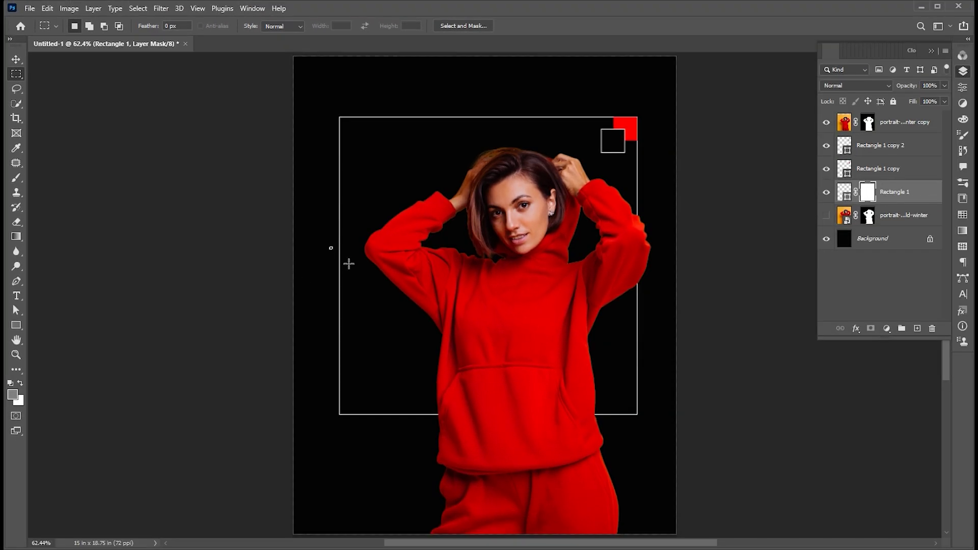
{"action": "left_click_drag", "start_coordinate": [329, 247], "coordinate": [543, 460]}
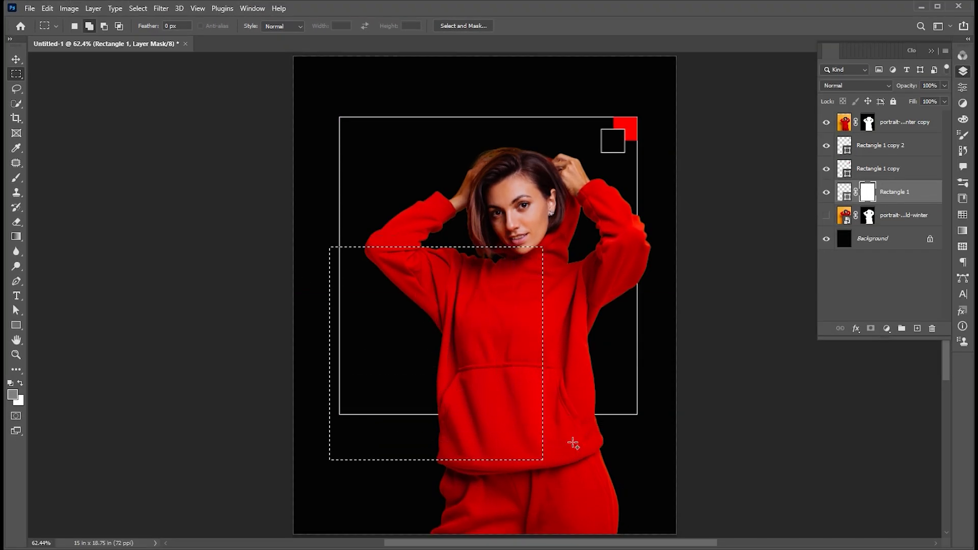
{"action": "left_click", "coordinate": [10, 383]}
{"action": "left_click", "coordinate": [20, 383]}
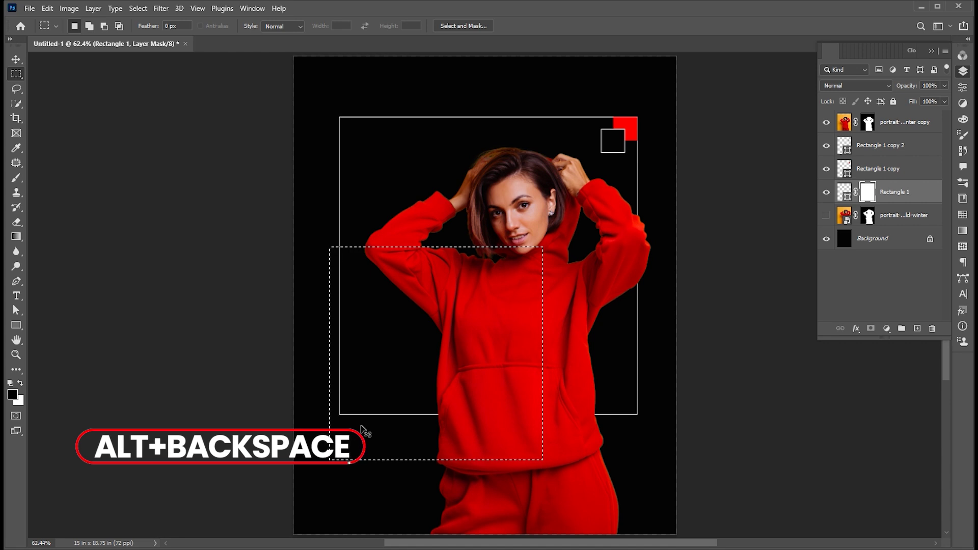
{"action": "key", "text": "alt+BackSpace"}
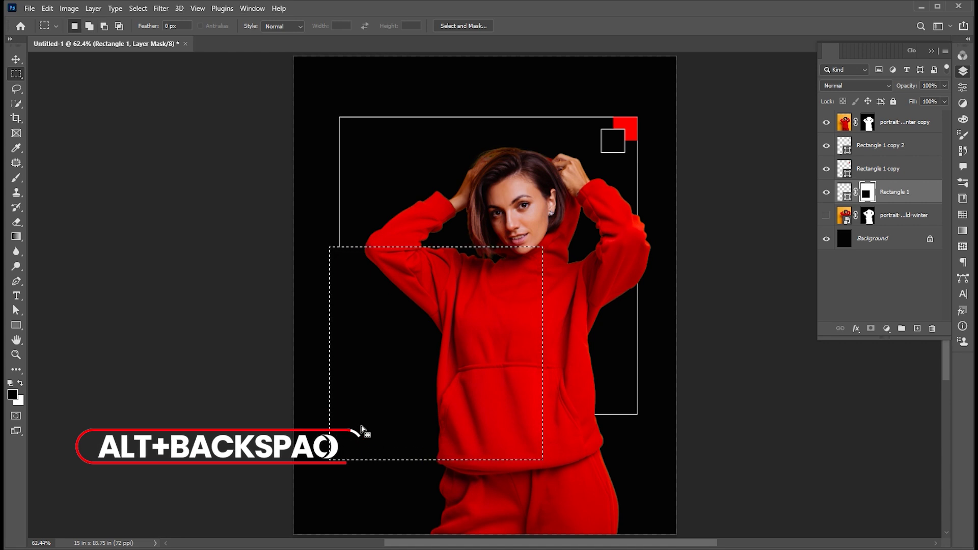
{"action": "key", "text": "ctrl+d"}
{"action": "key", "text": "v"}
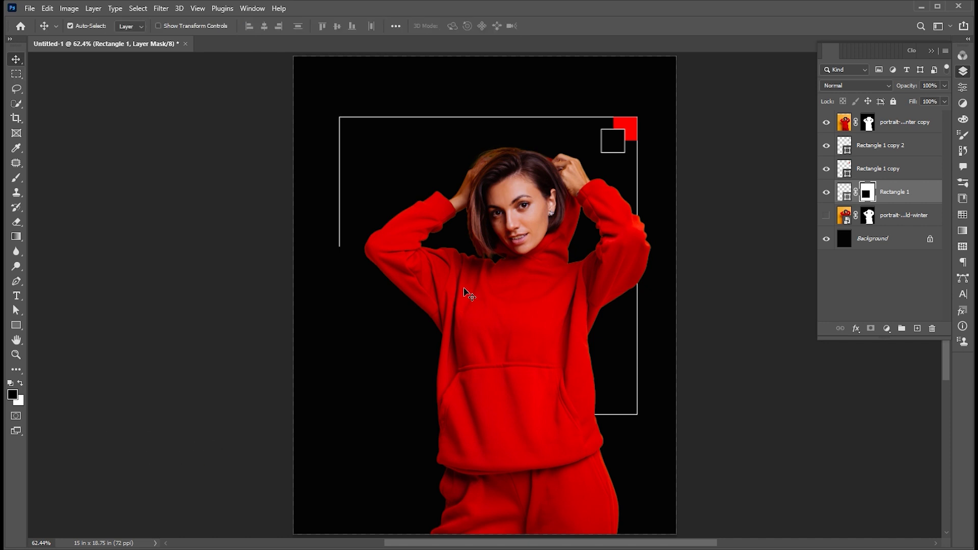
Start a white (ffffff) text above the woman's layer, beneath the frame's cut left edge, with the stacked letters "pos", one per line.
{"action": "left_click", "coordinate": [464, 291]}
{"action": "key", "text": "t"}
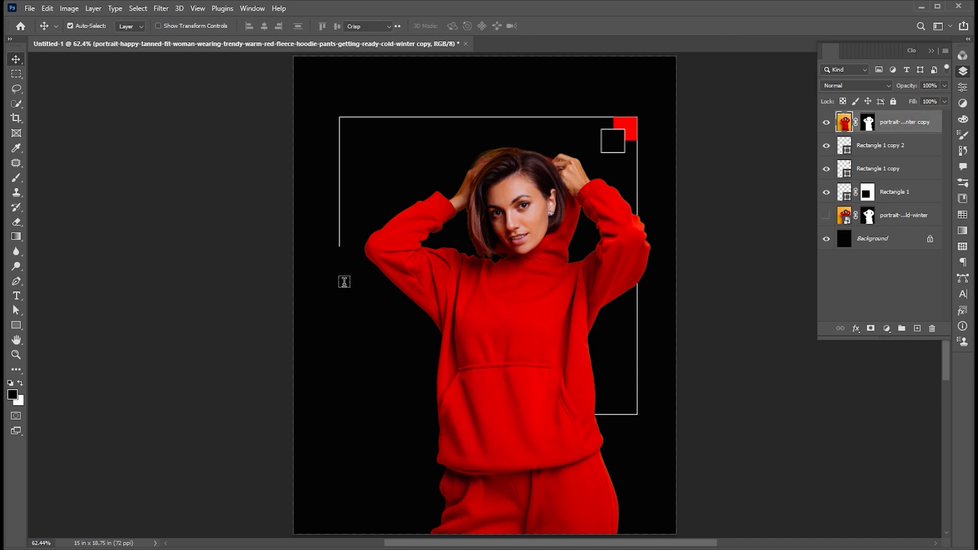
{"action": "left_click", "coordinate": [343, 279]}
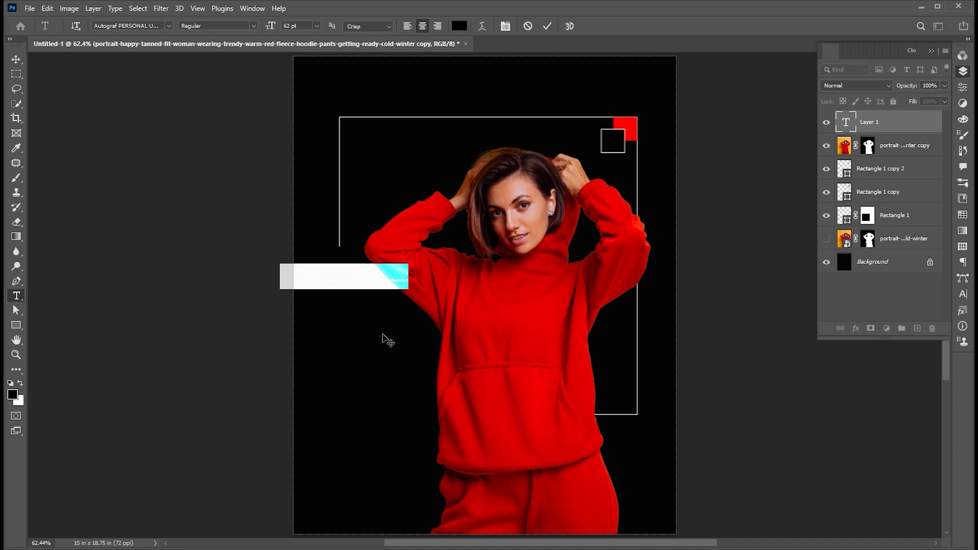
{"action": "left_click", "coordinate": [459, 26]}
{"action": "type", "text": "ffffff"}
{"action": "key", "text": "Return"}
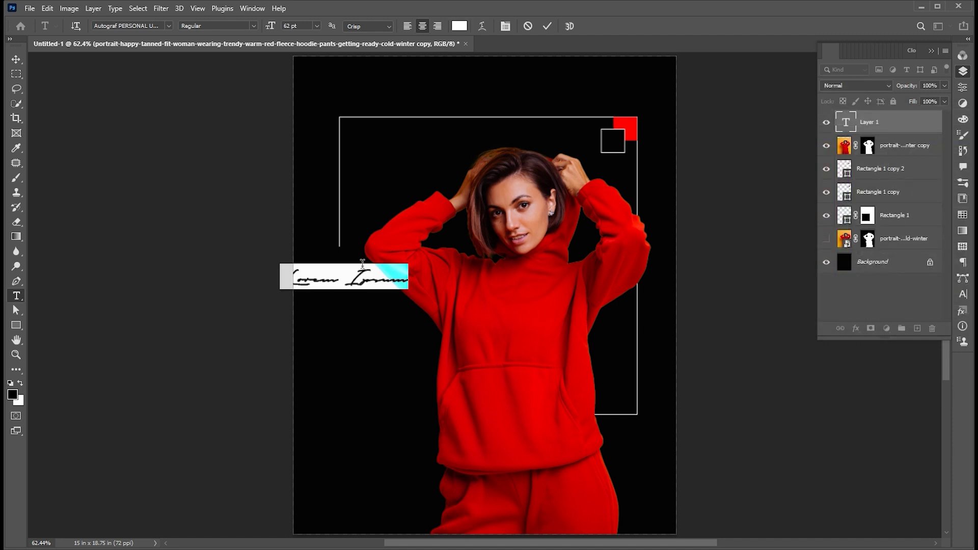
{"action": "type", "text": "p"}
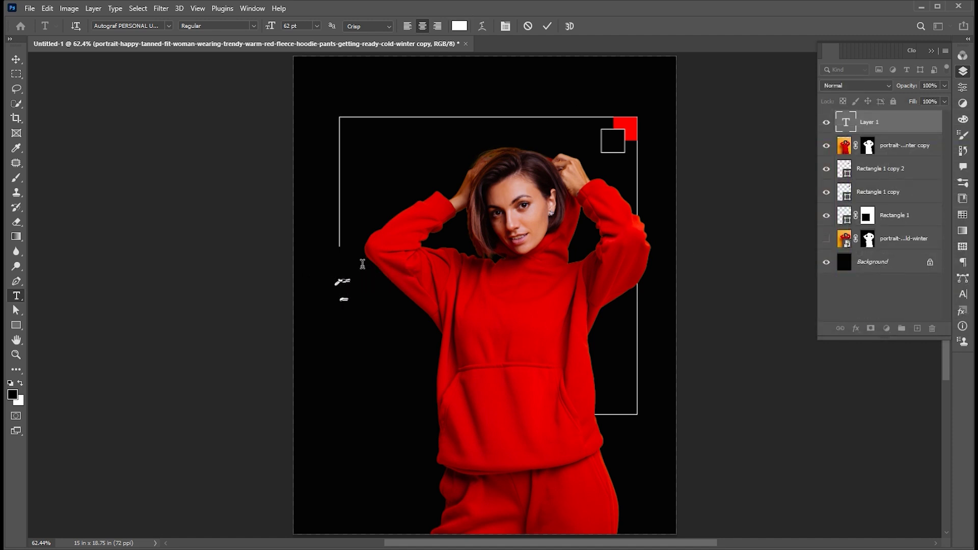
Set the stacked letters in Poppins ExtraBold with all caps.
{"action": "key", "text": "ctrl+a"}
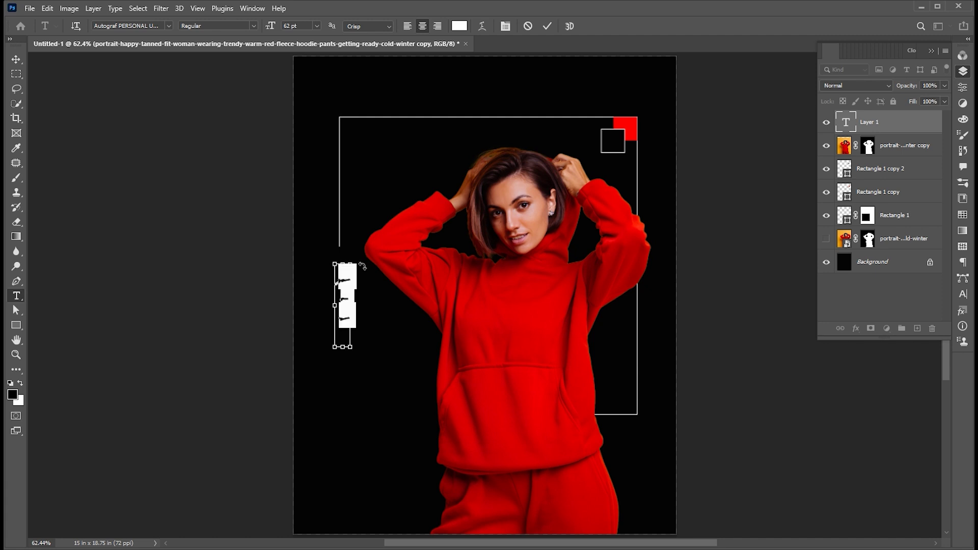
{"action": "left_click", "coordinate": [163, 25]}
{"action": "type", "text": "poppl"}
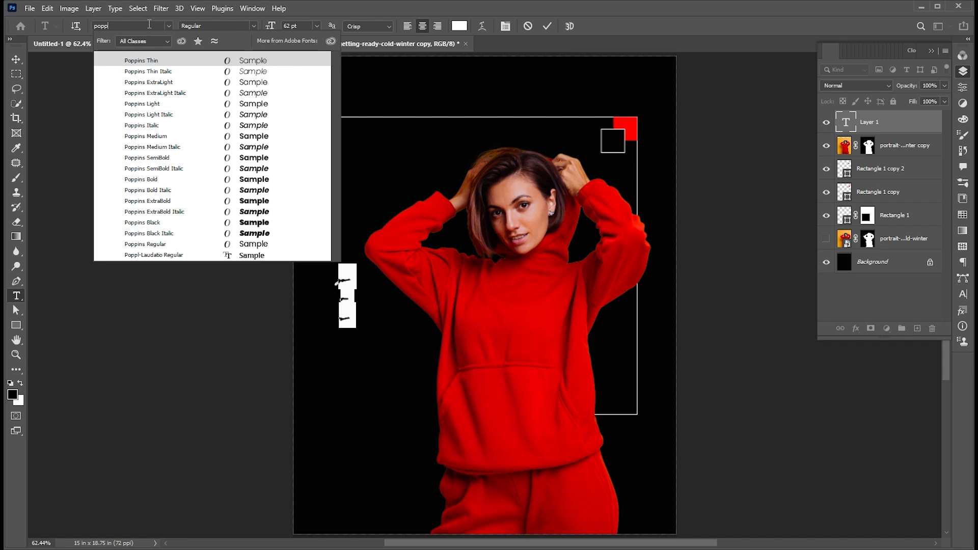
{"action": "left_click", "coordinate": [256, 200]}
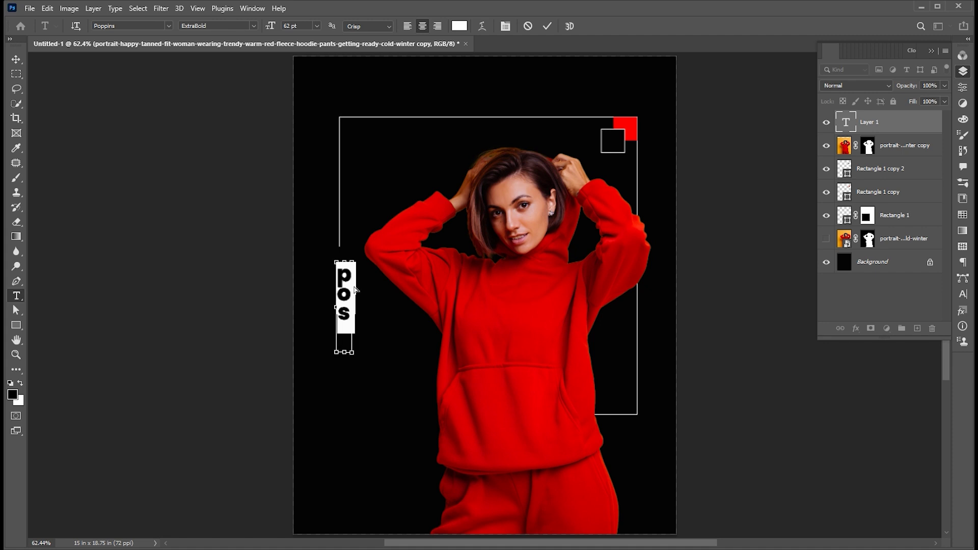
{"action": "key", "text": "ctrl+t"}
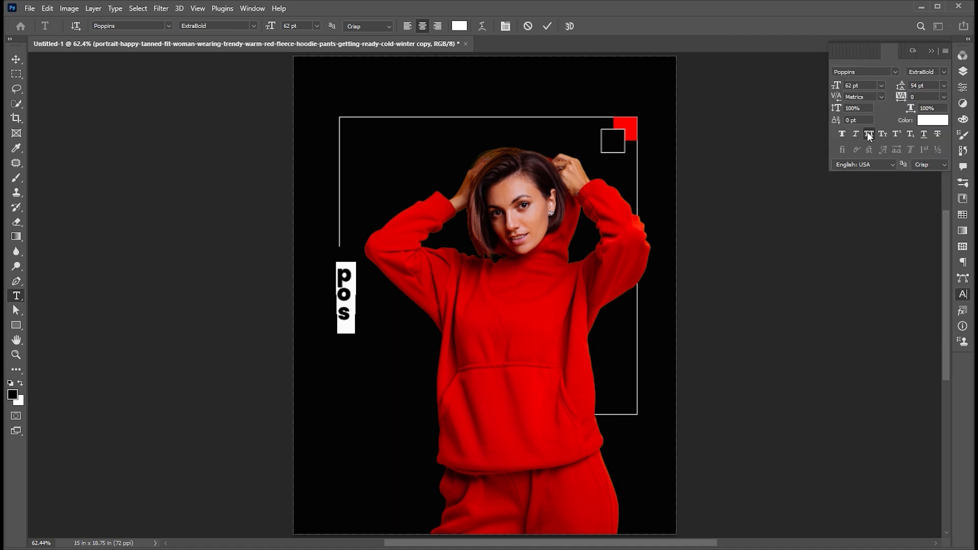
{"action": "key", "text": "ctrl+shift+k"}
{"action": "left_click", "coordinate": [377, 327]}
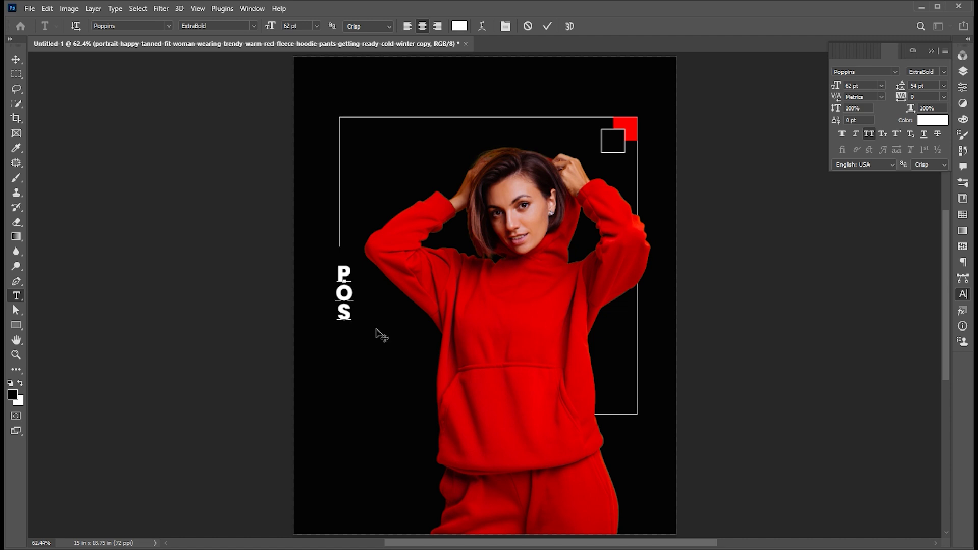
Complete the stacked word as POSTER and position it directly under the end of the frame's left line.
{"action": "type", "text": "TER"}
{"action": "left_click", "coordinate": [16, 59]}
{"action": "left_click_drag", "start_coordinate": [352, 296], "coordinate": [347, 288]}
{"action": "key", "text": "Up"}
{"action": "key", "text": "Up"}
{"action": "key", "text": "Right"}
{"action": "key", "text": "Right"}
{"action": "key", "text": "Right"}
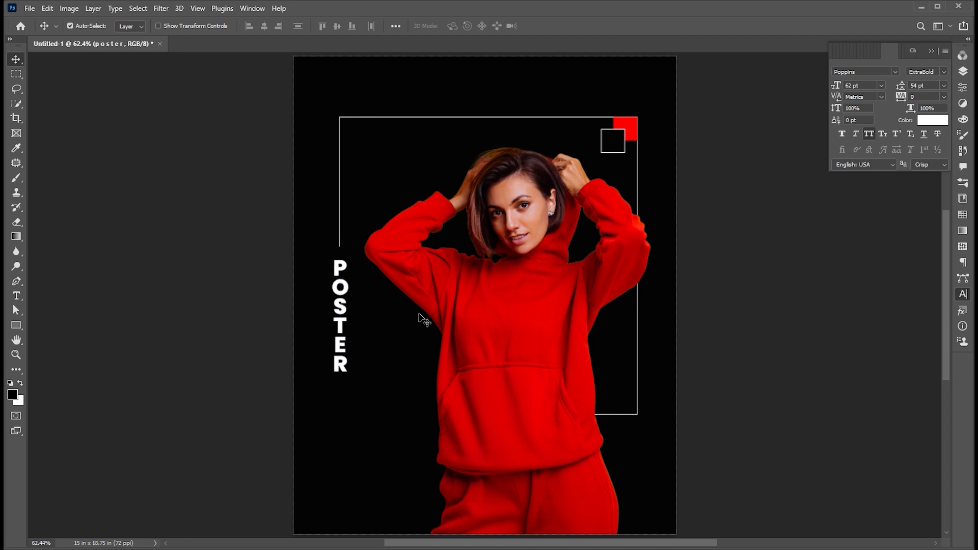
{"action": "key", "text": "Up"}
{"action": "key", "text": "Up"}
{"action": "key", "text": "Up"}
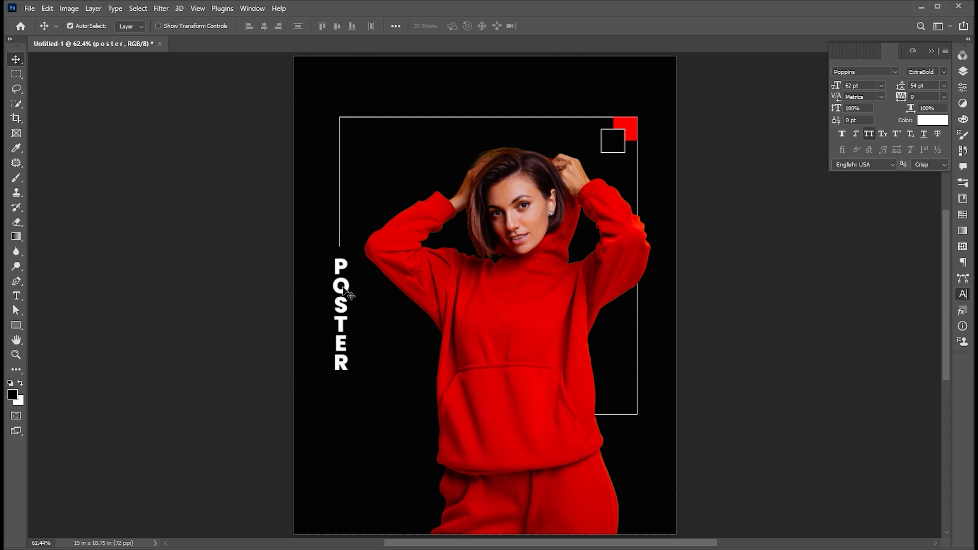
Duplicate the POSTER text down and to the right, and replace the copy's wording with "design" on a single line.
{"action": "left_click_drag", "start_coordinate": [346, 284], "coordinate": [376, 336]}
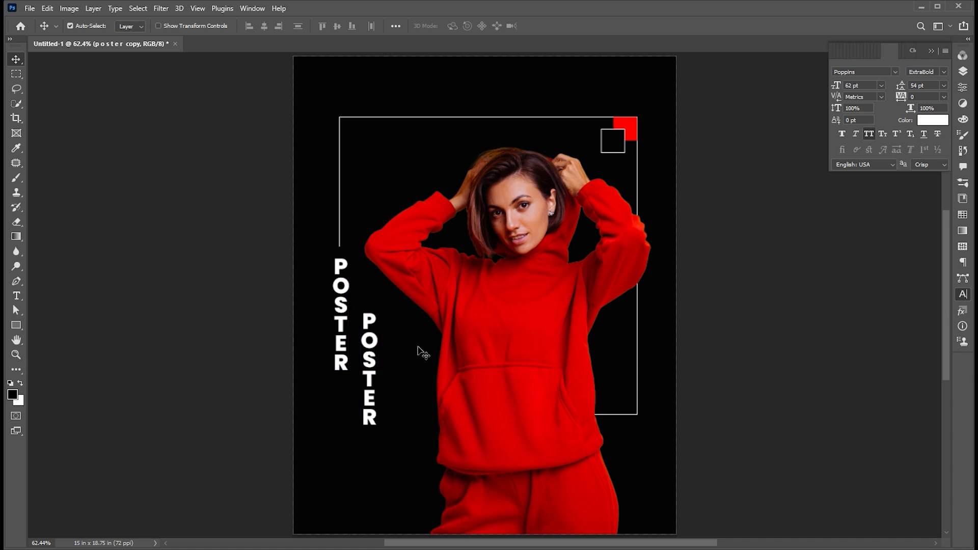
{"action": "key", "text": "t"}
{"action": "key", "text": "Return"}
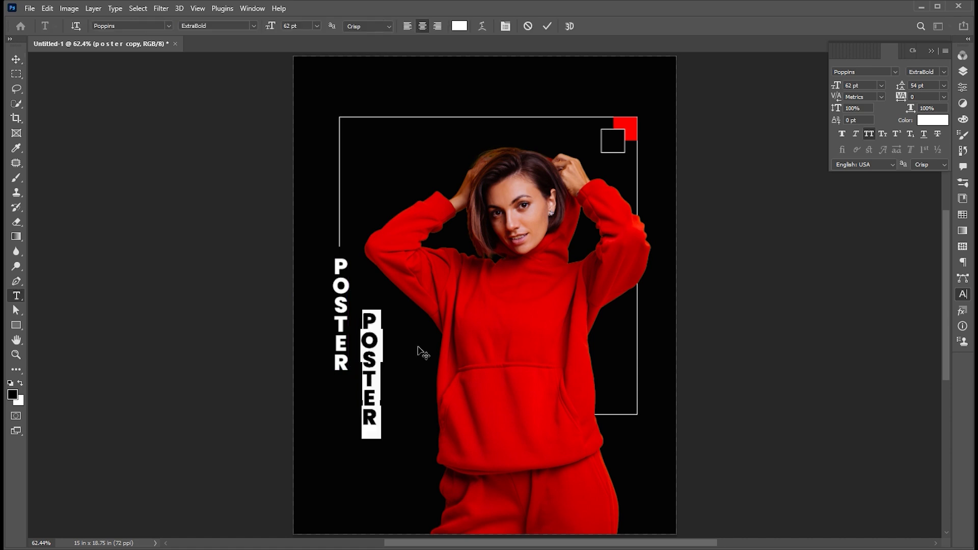
{"action": "key", "text": "BackSpace"}
{"action": "type", "text": "desig"}
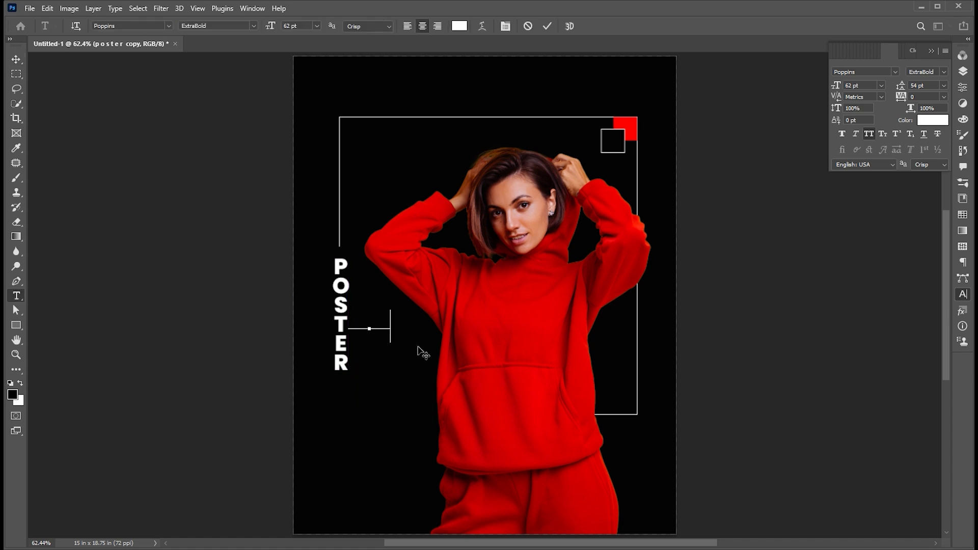
{"action": "type", "text": "n"}
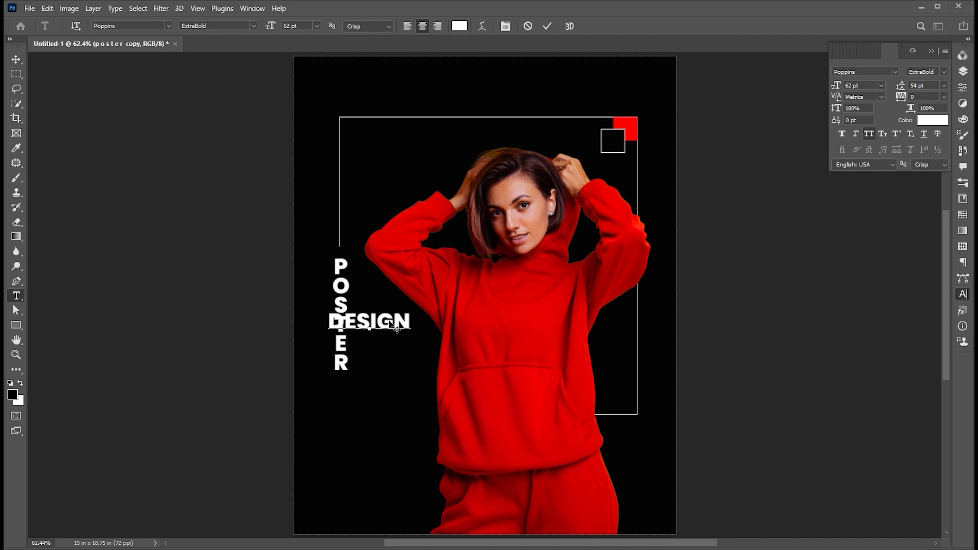
Enlarge DESIGN to about 233 pt, spanning the frame's width just below it, and place its layer behind the woman's masked layer.
{"action": "left_click", "coordinate": [17, 59]}
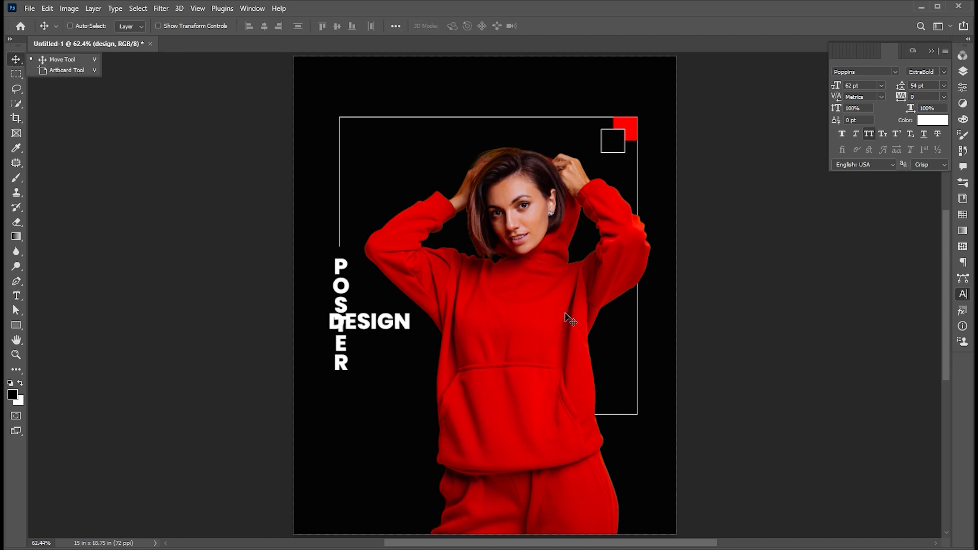
{"action": "key", "text": "ctrl+t"}
{"action": "left_click_drag", "start_coordinate": [410, 341], "coordinate": [525, 479]}
{"action": "left_click_drag", "start_coordinate": [448, 385], "coordinate": [589, 462]}
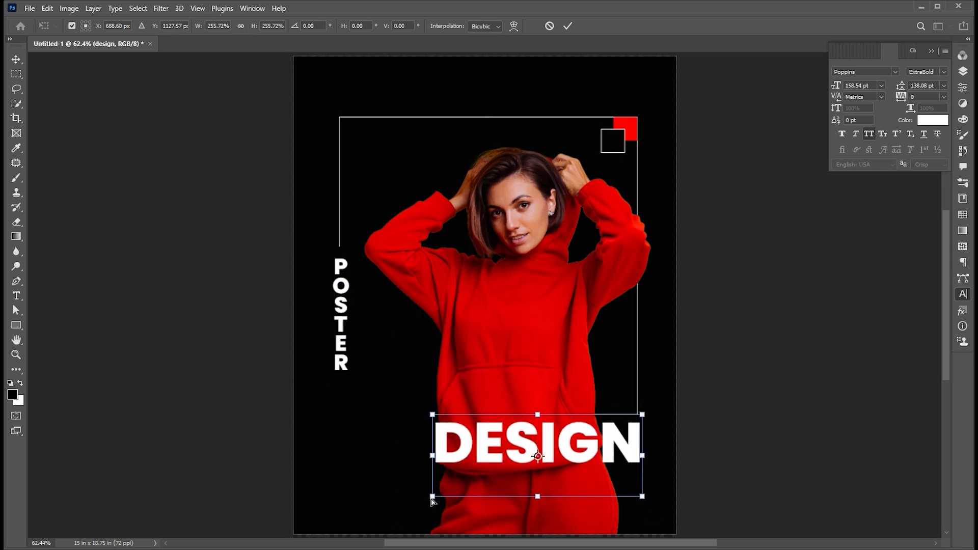
{"action": "left_click_drag", "start_coordinate": [386, 510], "coordinate": [354, 522]}
{"action": "left_click_drag", "start_coordinate": [335, 527], "coordinate": [330, 530]}
{"action": "key", "text": "Return"}
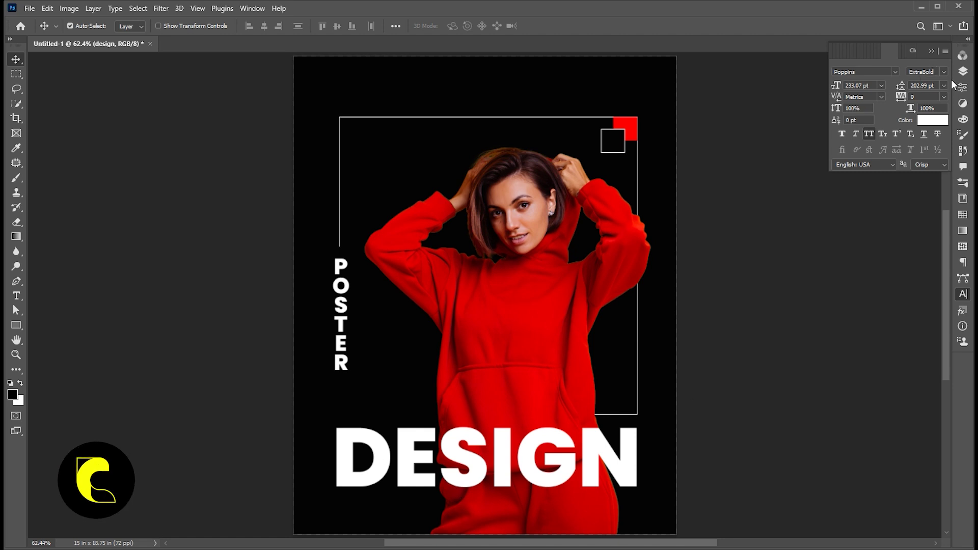
{"action": "left_click", "coordinate": [963, 71]}
{"action": "left_click_drag", "start_coordinate": [906, 125], "coordinate": [906, 181]}
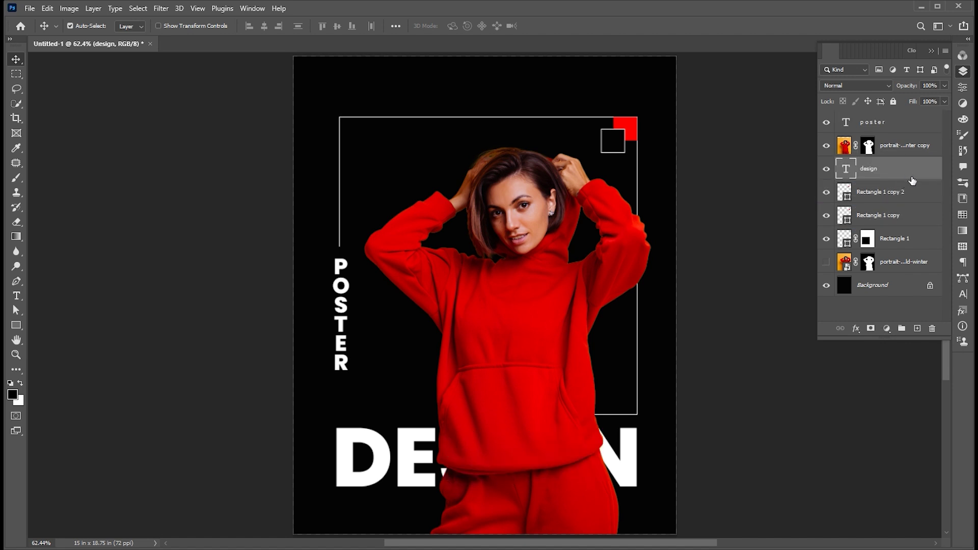
Duplicate the DESIGN text layer and place the copy directly above the woman's masked layer.
{"action": "key", "text": "j"}
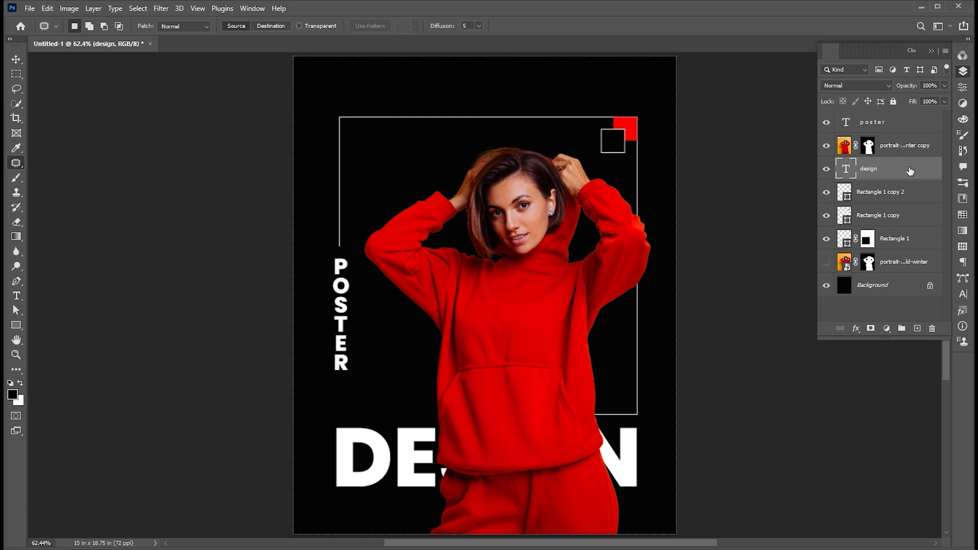
{"action": "key", "text": "ctrl+j"}
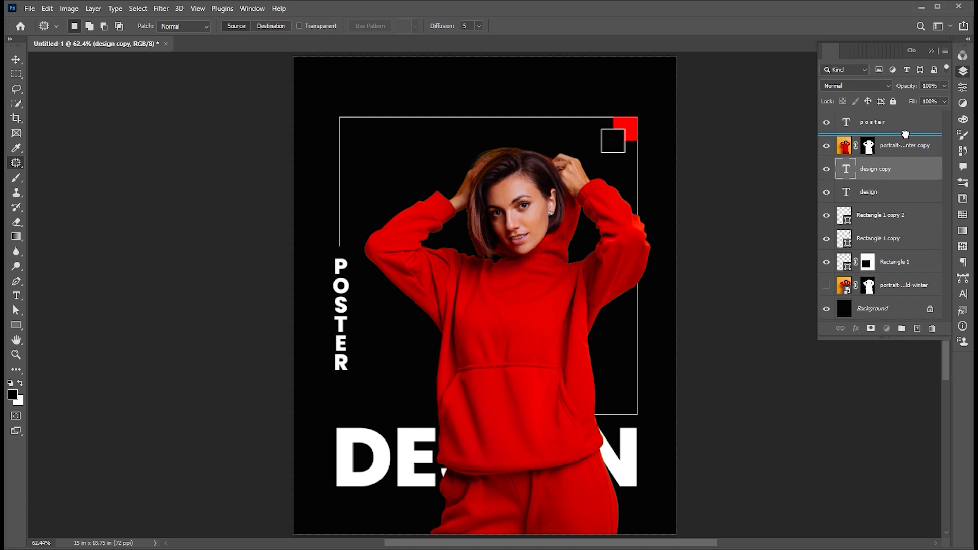
{"action": "left_click_drag", "start_coordinate": [900, 137], "coordinate": [900, 138]}
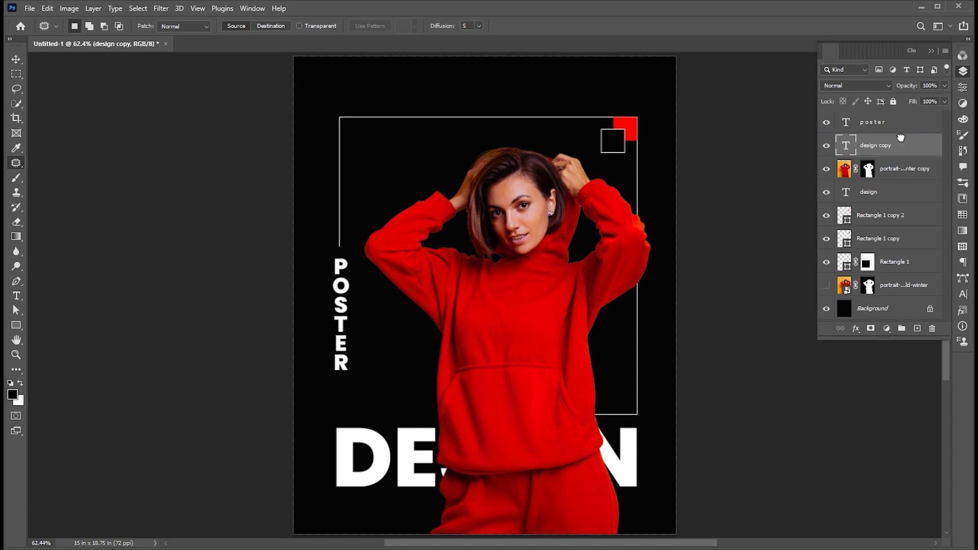
Reduce the fill of the front DESIGN copy to 20%.
{"action": "left_click", "coordinate": [944, 101]}
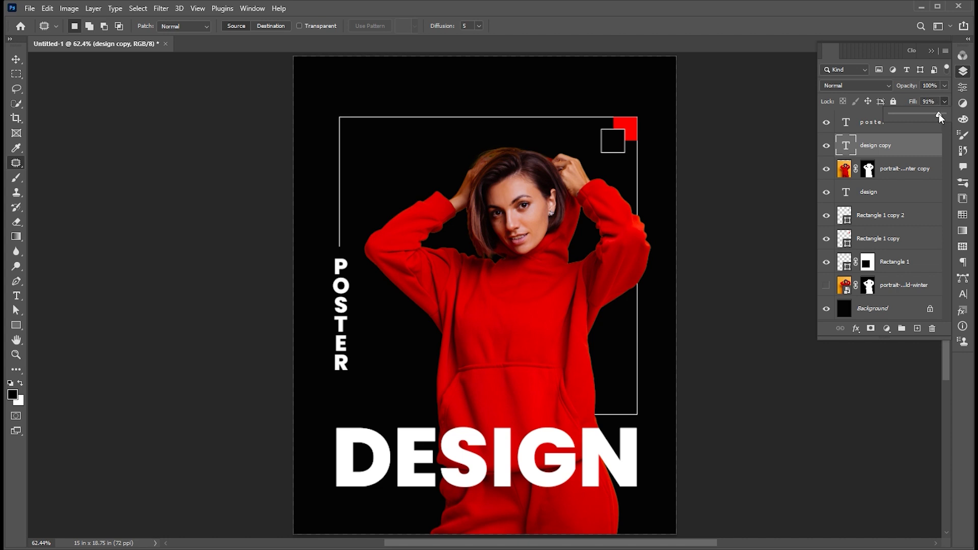
{"action": "left_click_drag", "start_coordinate": [907, 114], "coordinate": [906, 114]}
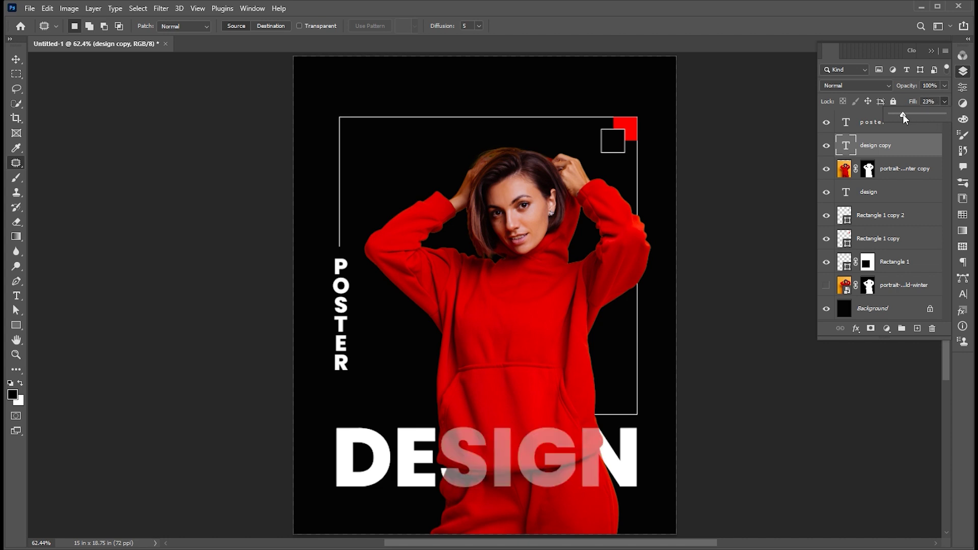
{"action": "left_click", "coordinate": [909, 144]}
Change the text color of the front DESIGN copy to black.
{"action": "key", "text": "v"}
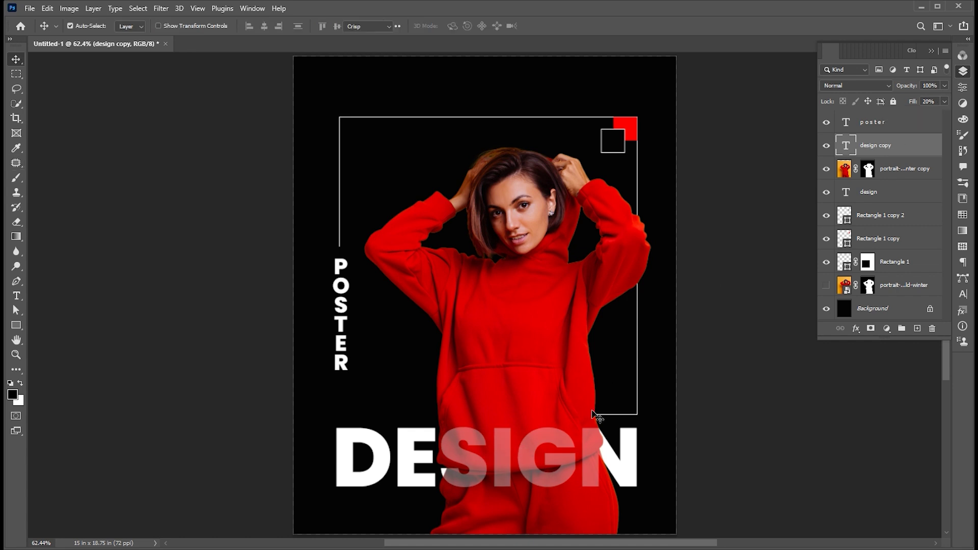
{"action": "double_click", "coordinate": [596, 424]}
{"action": "left_click", "coordinate": [466, 26]}
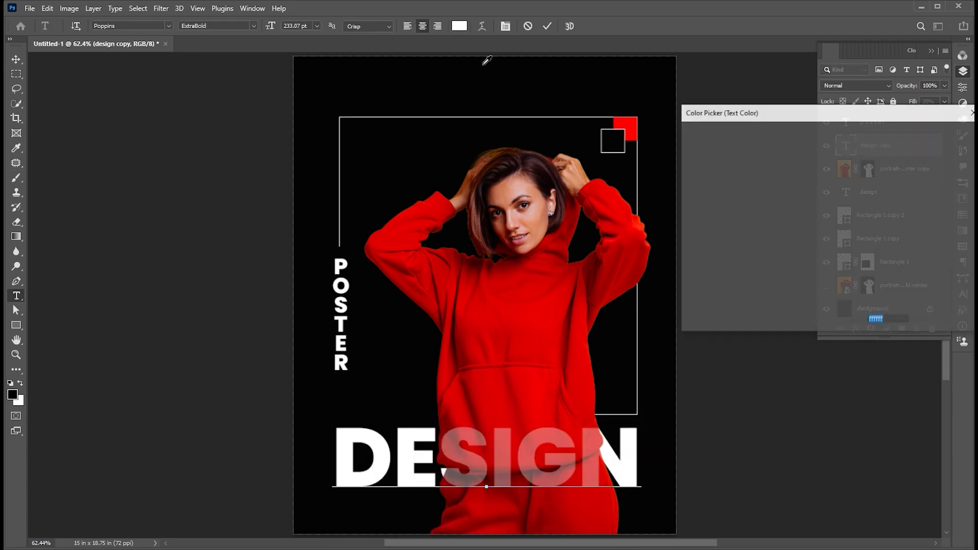
{"action": "left_click", "coordinate": [728, 246]}
{"action": "left_click", "coordinate": [924, 137]}
{"action": "left_click", "coordinate": [933, 138]}
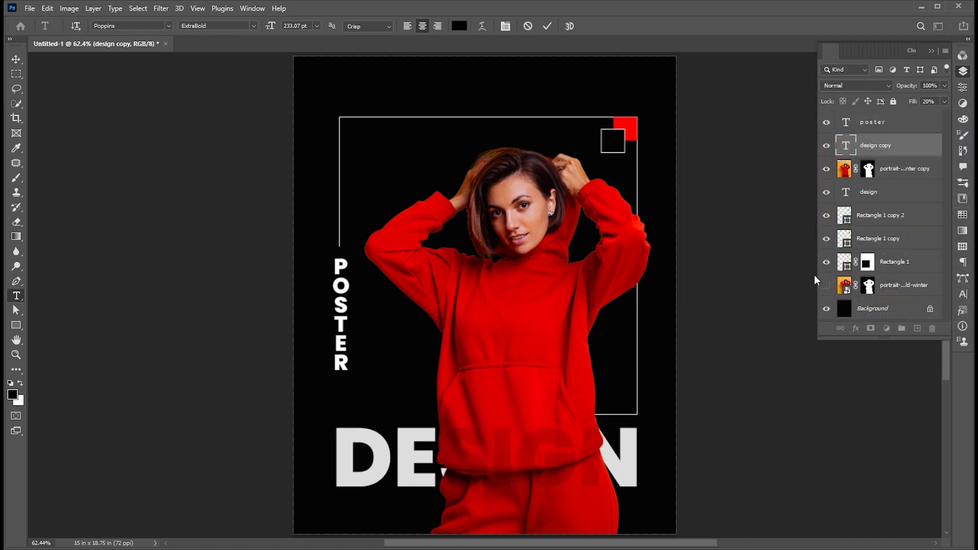
{"action": "left_click", "coordinate": [21, 60]}
Add a white 2 px inside stroke at 100% opacity to the front DESIGN copy's layer style.
{"action": "right_click", "coordinate": [886, 143]}
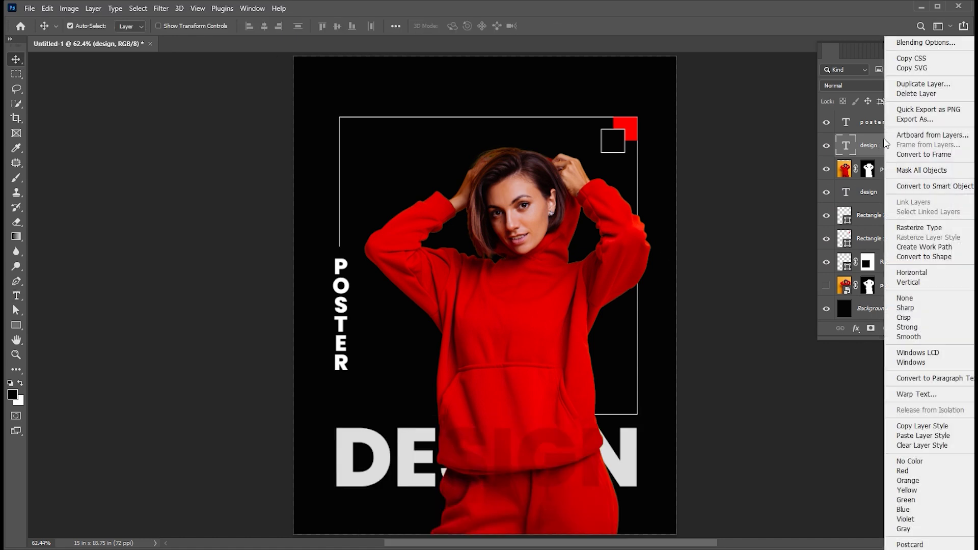
{"action": "left_click", "coordinate": [909, 43]}
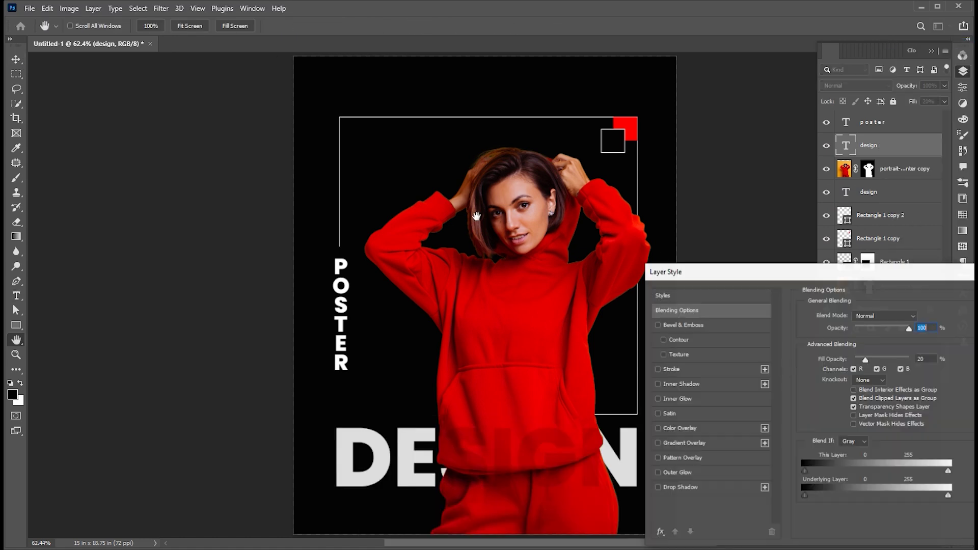
{"action": "left_click_drag", "start_coordinate": [712, 276], "coordinate": [479, 69]}
{"action": "left_click", "coordinate": [425, 164]}
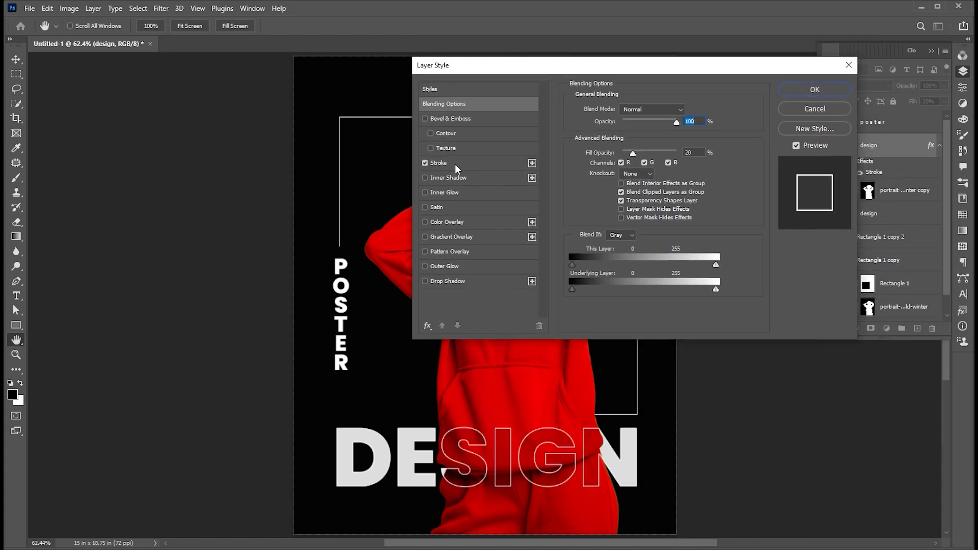
{"action": "left_click", "coordinate": [454, 164]}
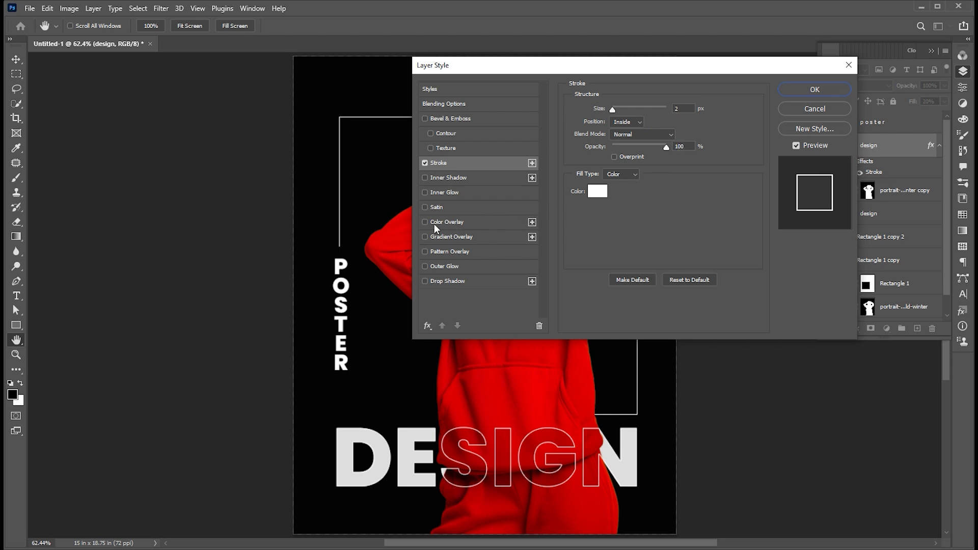
Add a white inner glow to the front DESIGN copy with 73% opacity and a size of 10 px.
{"action": "left_click", "coordinate": [425, 192]}
{"action": "left_click", "coordinate": [451, 193]}
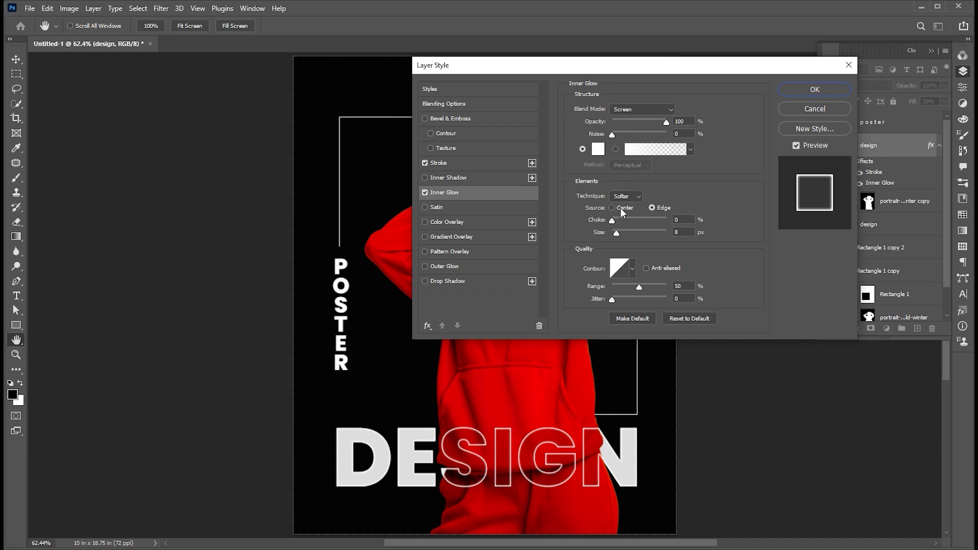
{"action": "left_click_drag", "start_coordinate": [616, 226], "coordinate": [618, 234]}
{"action": "left_click_drag", "start_coordinate": [666, 122], "coordinate": [656, 126]}
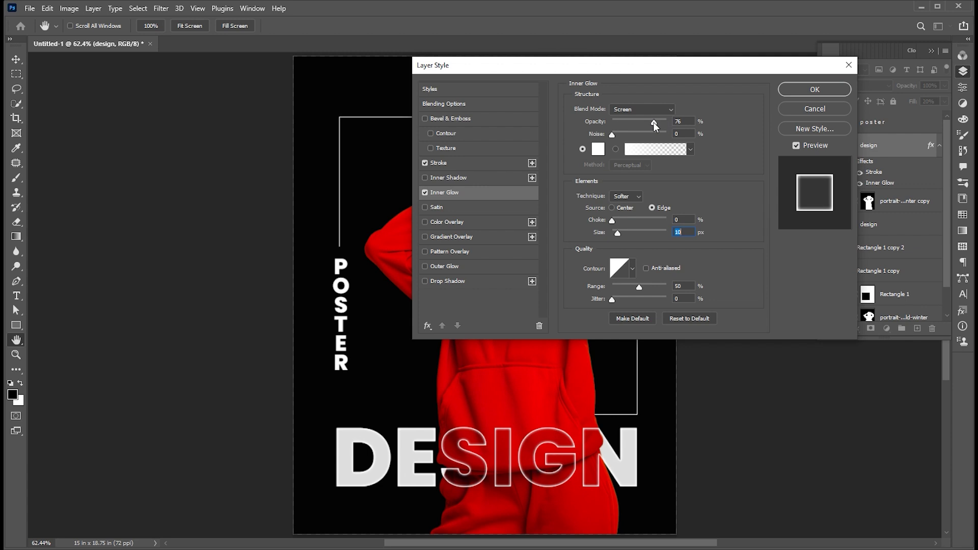
{"action": "left_click", "coordinate": [813, 89]}
Move the frame with both accent squares up about 1.1 in, and raise POSTER to sit just below the frame's left line.
{"action": "left_click", "coordinate": [568, 235]}
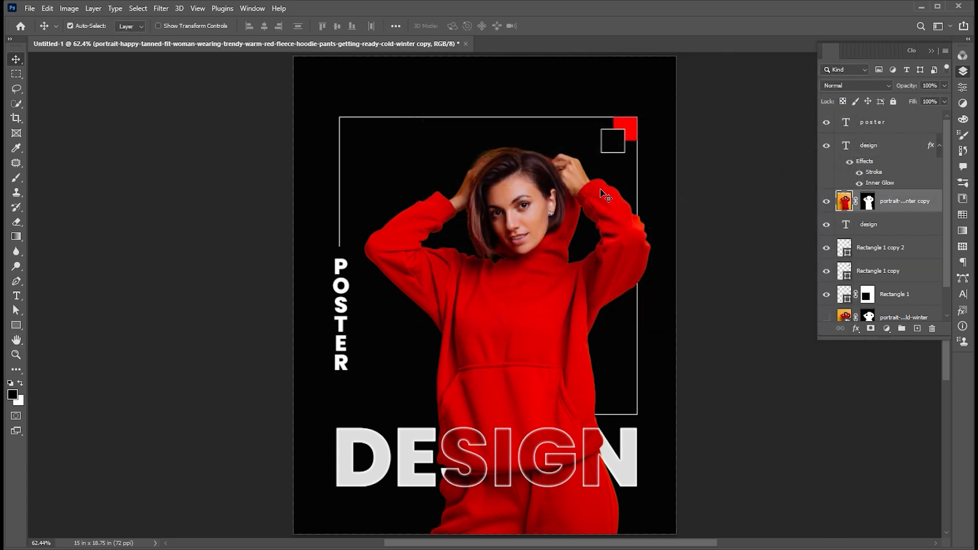
{"action": "left_click", "coordinate": [627, 133]}
{"action": "left_click", "coordinate": [341, 237], "text": "shift"}
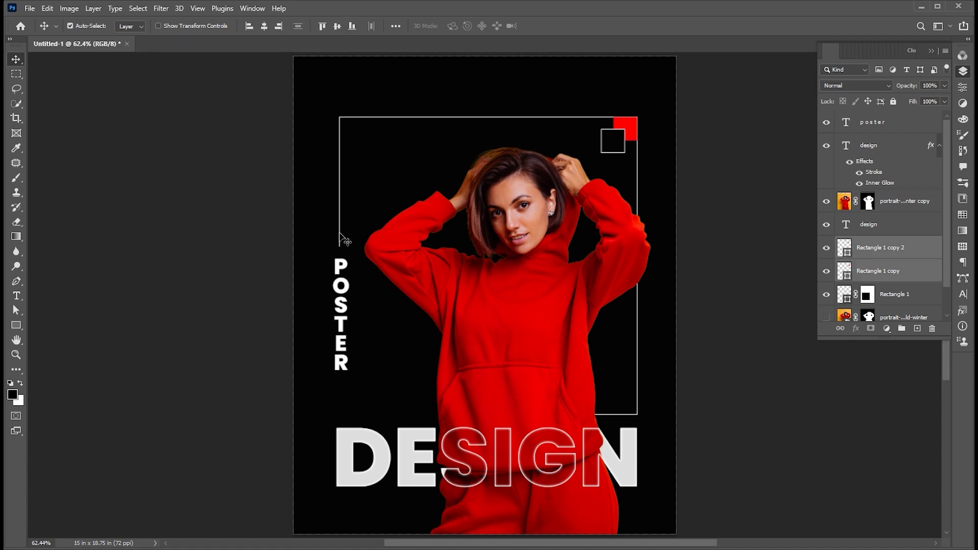
{"action": "left_click", "coordinate": [342, 260], "text": "shift"}
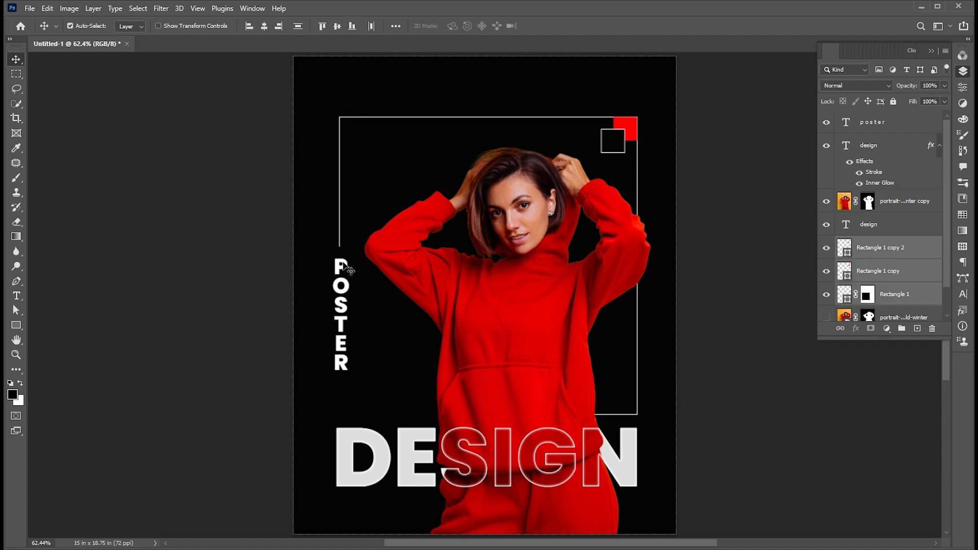
{"action": "mouse_move", "coordinate": [344, 238]}
{"action": "left_mouse_down"}
{"action": "mouse_move", "coordinate": [349, 214]}
{"action": "mouse_move", "coordinate": [345, 238]}
{"action": "left_mouse_up"}
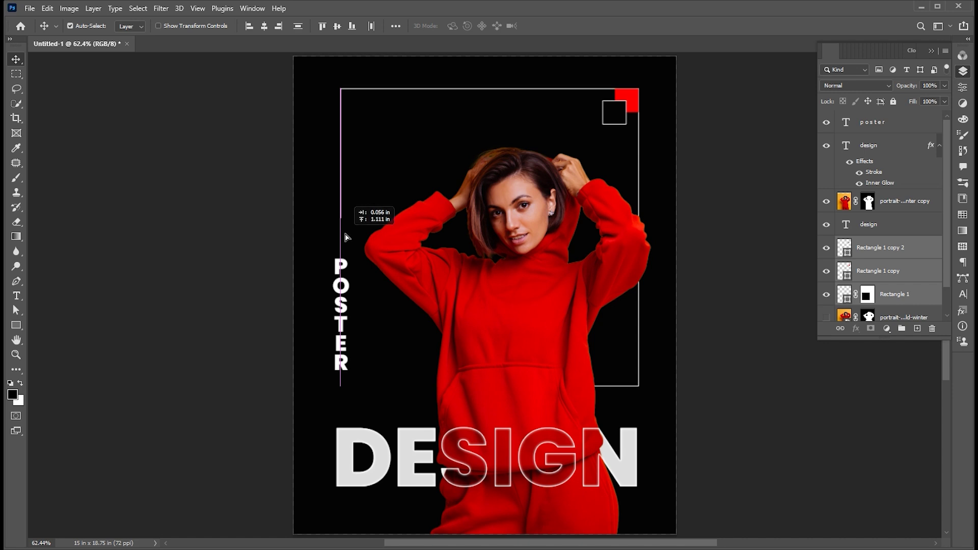
{"action": "left_click_drag", "start_coordinate": [346, 268], "coordinate": [349, 238]}
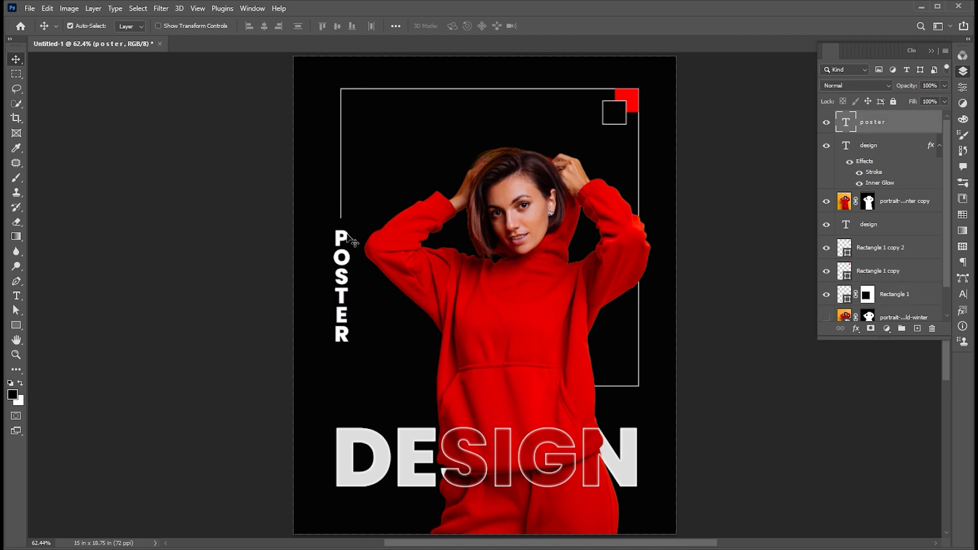
Move both DESIGN layers up together to just below the frame and enlarge them slightly to align with POSTER's left edge.
{"action": "left_click", "coordinate": [897, 146]}
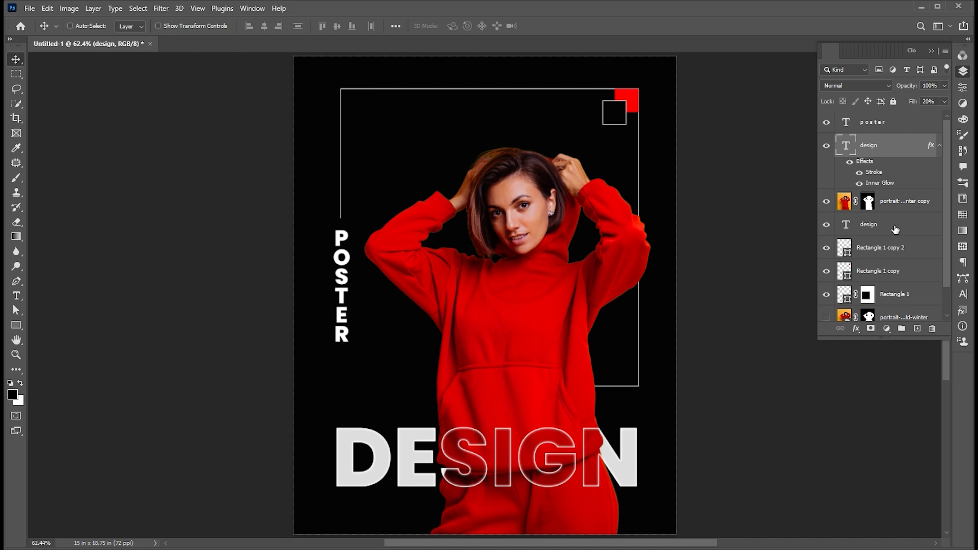
{"action": "left_click", "coordinate": [889, 230], "text": "ctrl"}
{"action": "left_click_drag", "start_coordinate": [625, 425], "coordinate": [627, 397]}
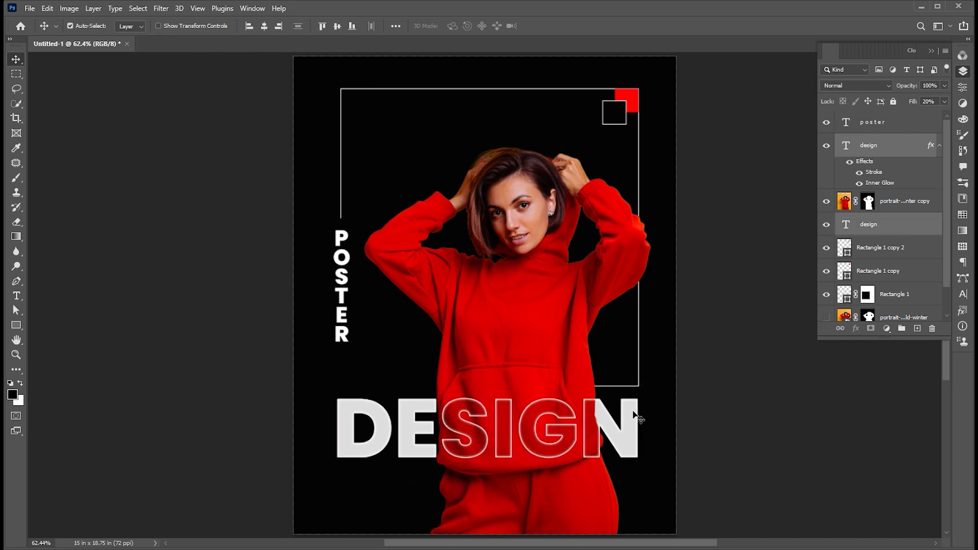
{"action": "key", "text": "ctrl+t"}
{"action": "left_click_drag", "start_coordinate": [338, 458], "coordinate": [333, 460]}
{"action": "key", "text": "Return"}
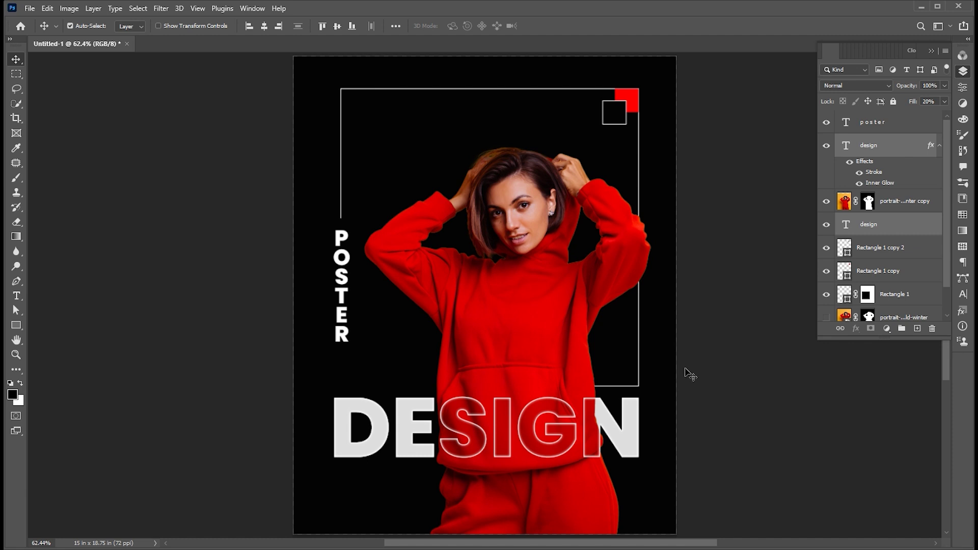
{"action": "left_click", "coordinate": [401, 231]}
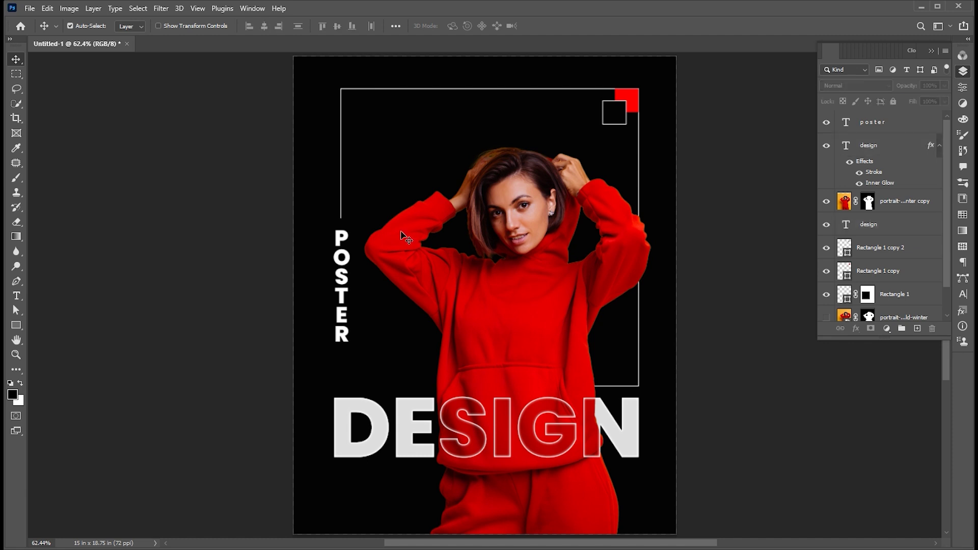
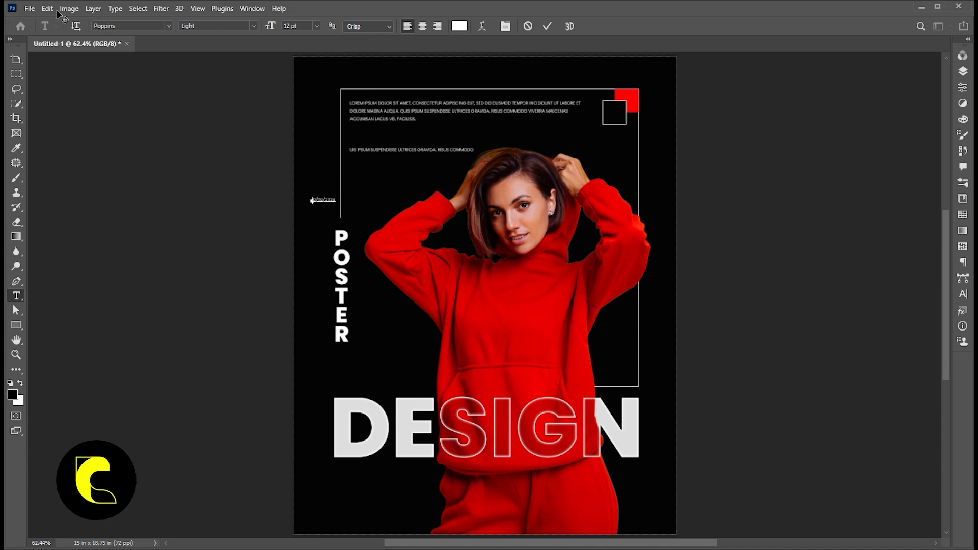
Set the date text to the Bebas Neue Bold font.
{"action": "type", "text": "be"}
{"action": "left_click", "coordinate": [243, 166]}
{"action": "left_click", "coordinate": [547, 26]}
Enlarge the date to about 62.55 pt and place it in the gap between the two blocks of placeholder text.
{"action": "key", "text": "v"}
{"action": "key", "text": "shift+v"}
{"action": "key", "text": "ctrl+t"}
{"action": "left_click_drag", "start_coordinate": [335, 196], "coordinate": [364, 179]}
{"action": "left_click_drag", "start_coordinate": [353, 199], "coordinate": [425, 136]}
{"action": "key", "text": "Return"}
{"action": "key", "text": "Left"}
{"action": "key", "text": "Left"}
{"action": "key", "text": "Up"}
{"action": "key", "text": "Up"}
{"action": "key", "text": "i"}
{"action": "left_click", "coordinate": [633, 96]}
{"action": "key", "text": "v"}
{"action": "left_click", "coordinate": [453, 145]}
{"action": "left_click", "coordinate": [16, 296]}
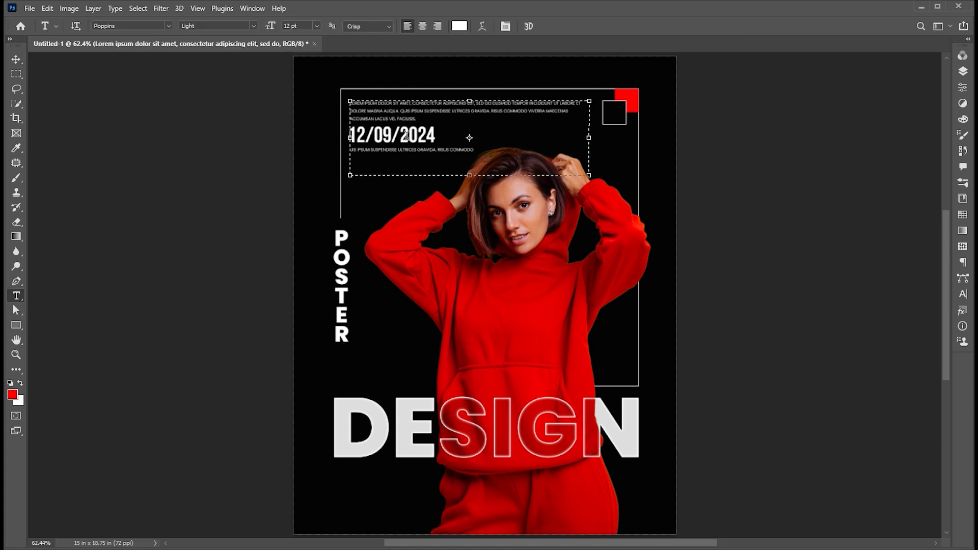
Bring the date layer to the top of the layer stack, above the placeholder paragraph.
{"action": "key", "text": "v"}
{"action": "left_click", "coordinate": [963, 71]}
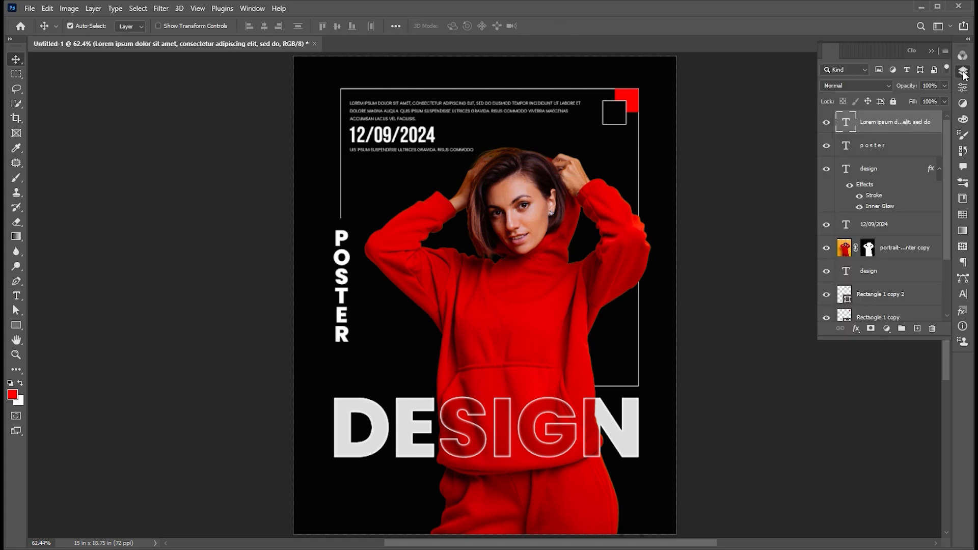
{"action": "left_click", "coordinate": [431, 138]}
Recolour the date text to the accent square's red, ff0000.
{"action": "double_click", "coordinate": [421, 135]}
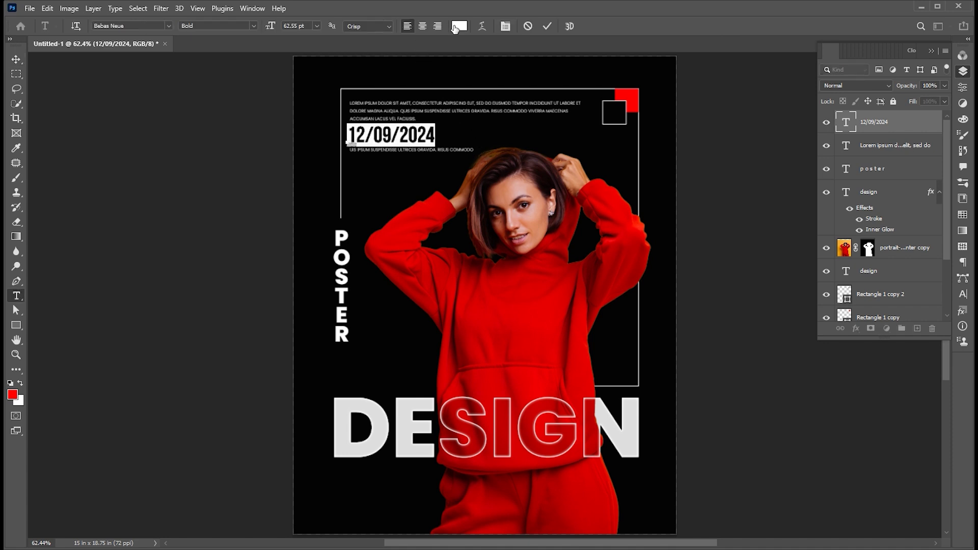
{"action": "left_click", "coordinate": [458, 26]}
{"action": "left_click", "coordinate": [634, 95]}
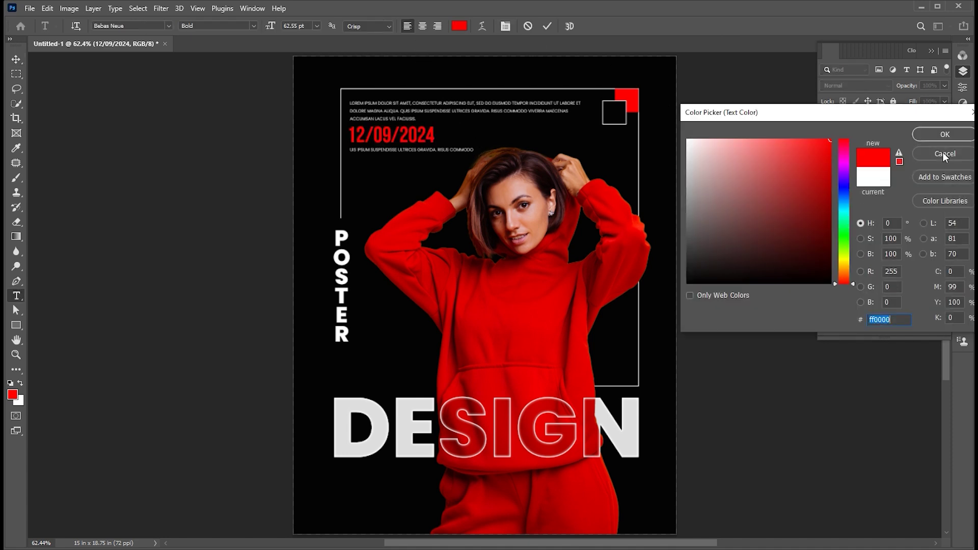
{"action": "left_click", "coordinate": [940, 139]}
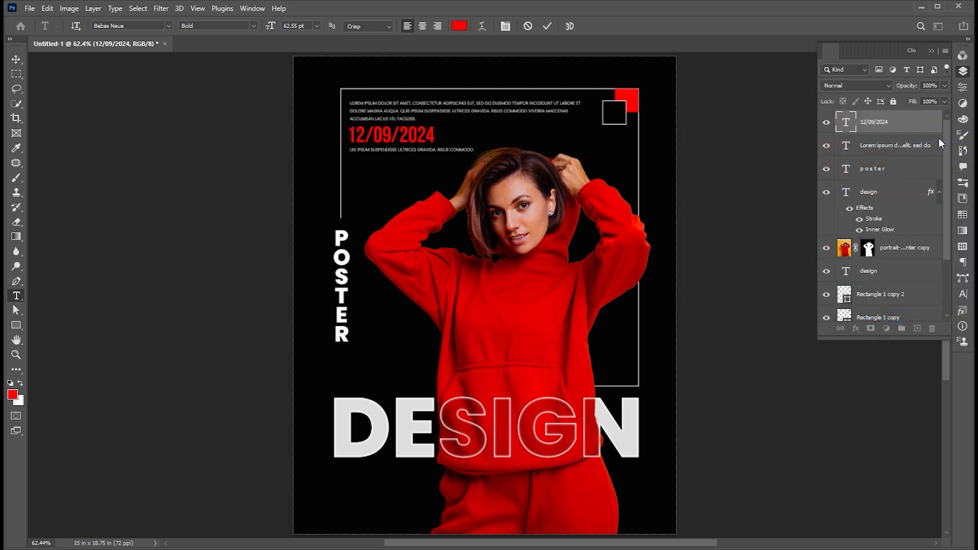
{"action": "left_click", "coordinate": [15, 59]}
{"action": "left_click", "coordinate": [698, 311]}
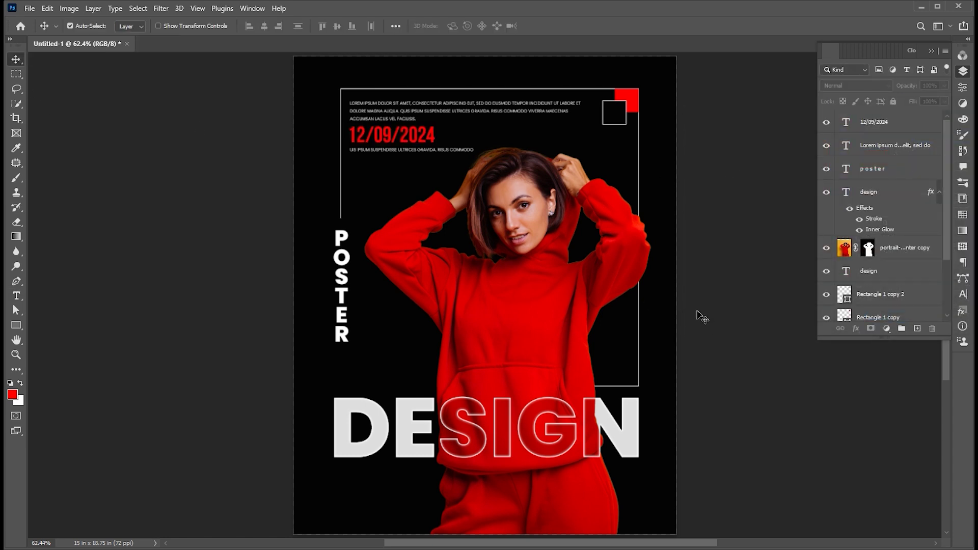
Duplicate the POSTER text beside the original, turn off all caps on the copy and replace its text with Red.
{"action": "left_click_drag", "start_coordinate": [355, 281], "coordinate": [363, 302]}
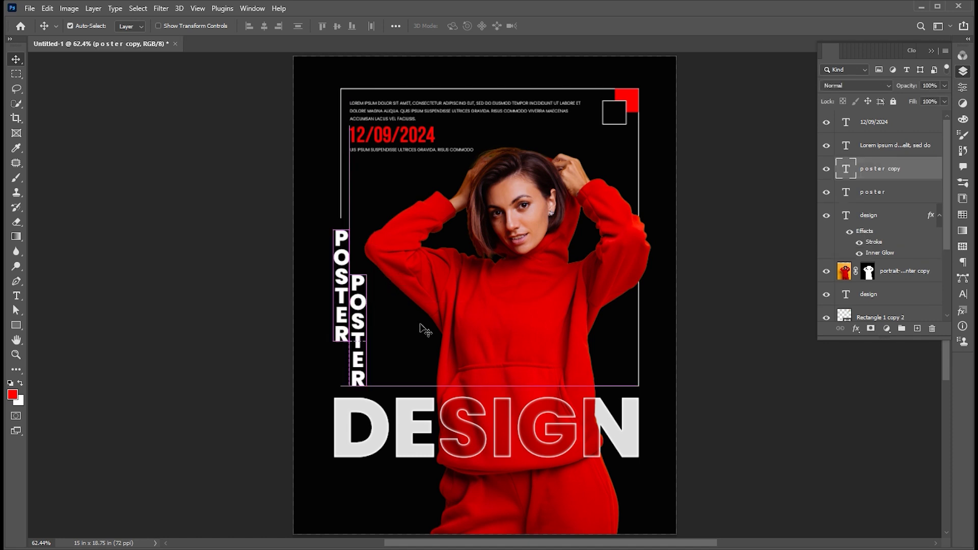
{"action": "double_click", "coordinate": [359, 293]}
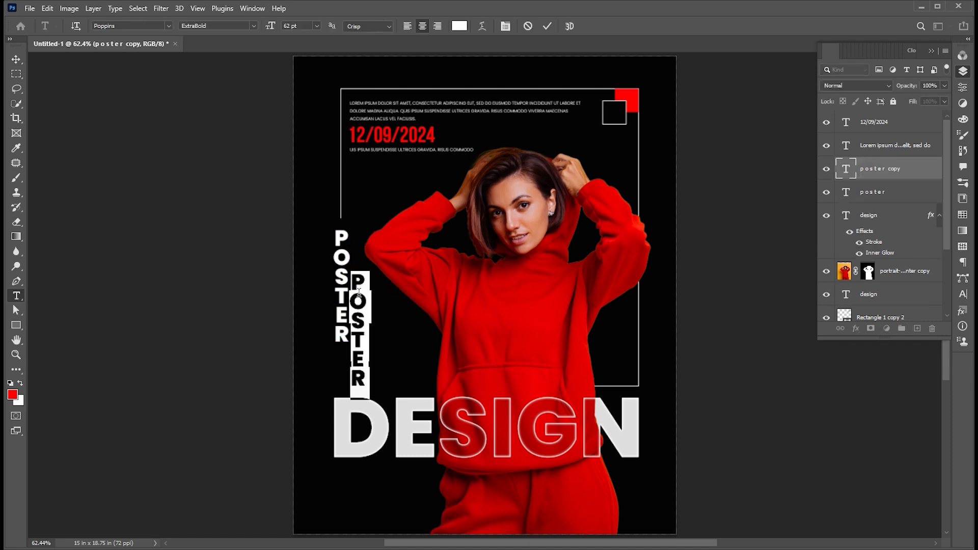
{"action": "left_click", "coordinate": [963, 294]}
{"action": "key", "text": "ctrl+shift+k"}
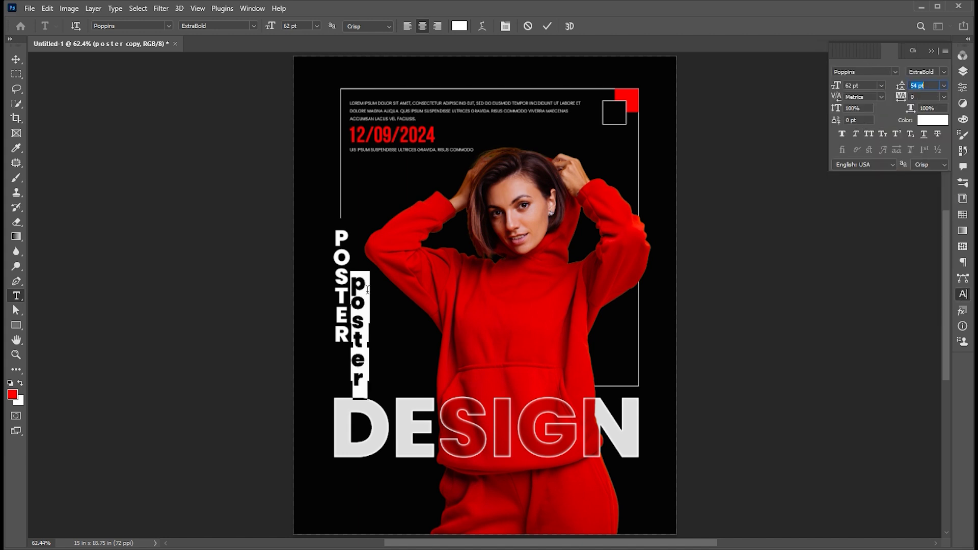
{"action": "type", "text": "Red"}
Set the word Red in the Autograf PERSONAL USE ONLY Regular font.
{"action": "key", "text": "ctrl+a"}
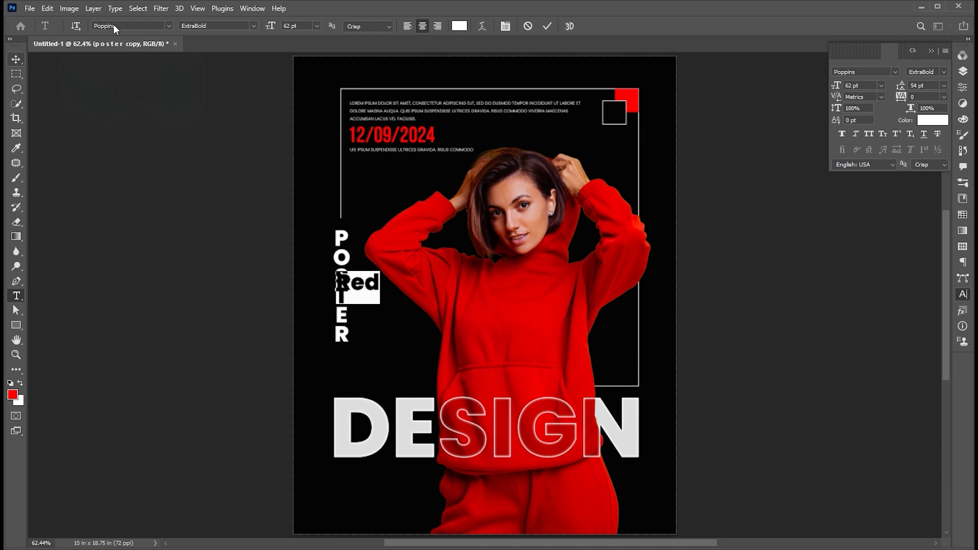
{"action": "left_click", "coordinate": [114, 25]}
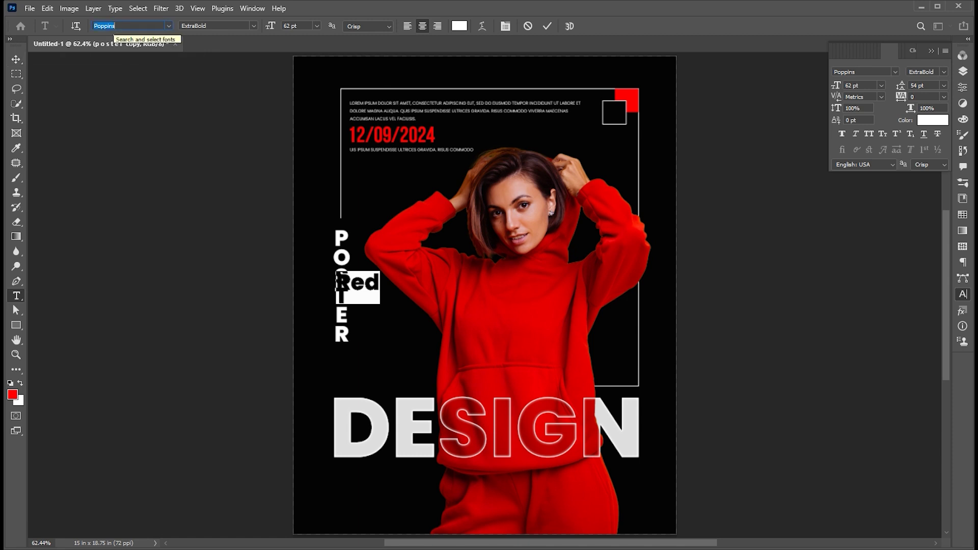
{"action": "type", "text": "autog"}
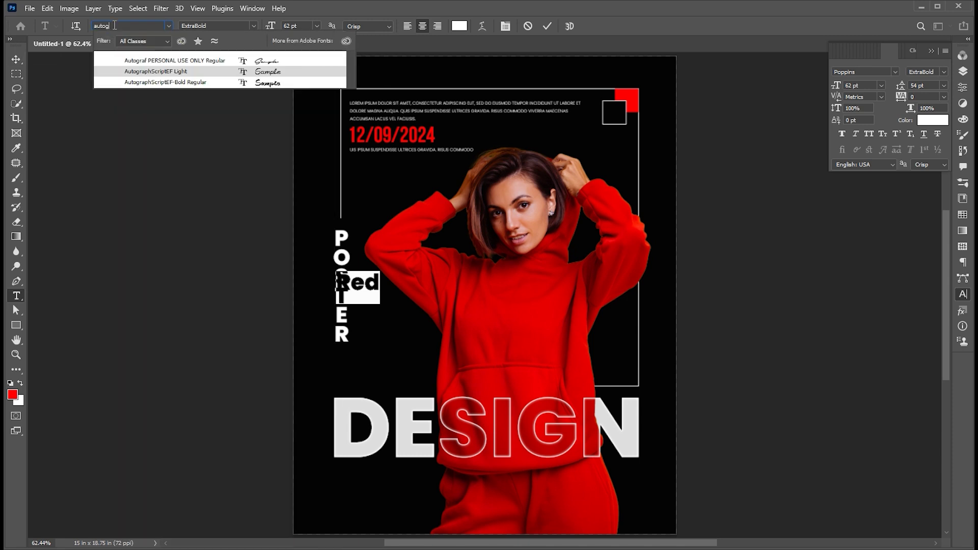
{"action": "left_click", "coordinate": [173, 60]}
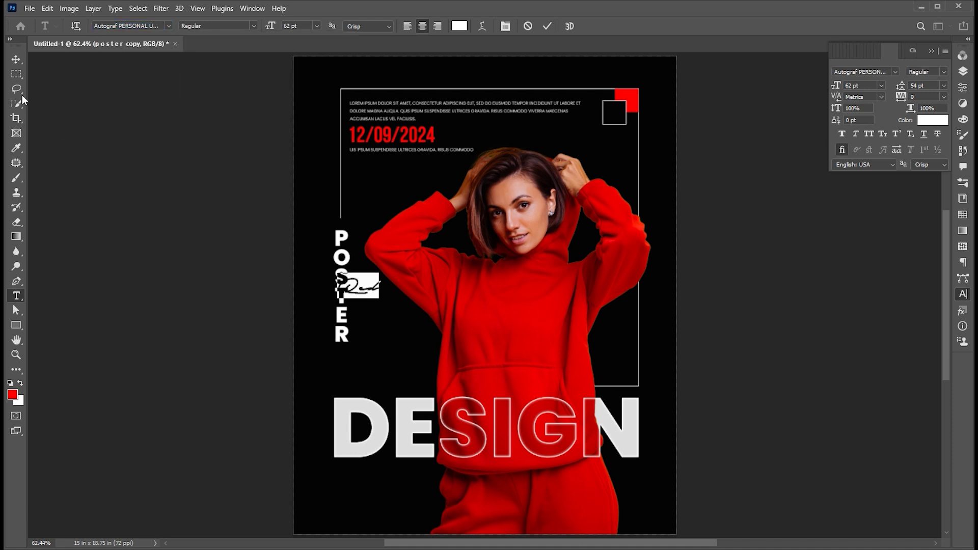
Recolour the word Red with the red sampled from the accent square.
{"action": "left_click", "coordinate": [459, 26]}
{"action": "left_click", "coordinate": [628, 93]}
{"action": "left_click", "coordinate": [944, 135]}
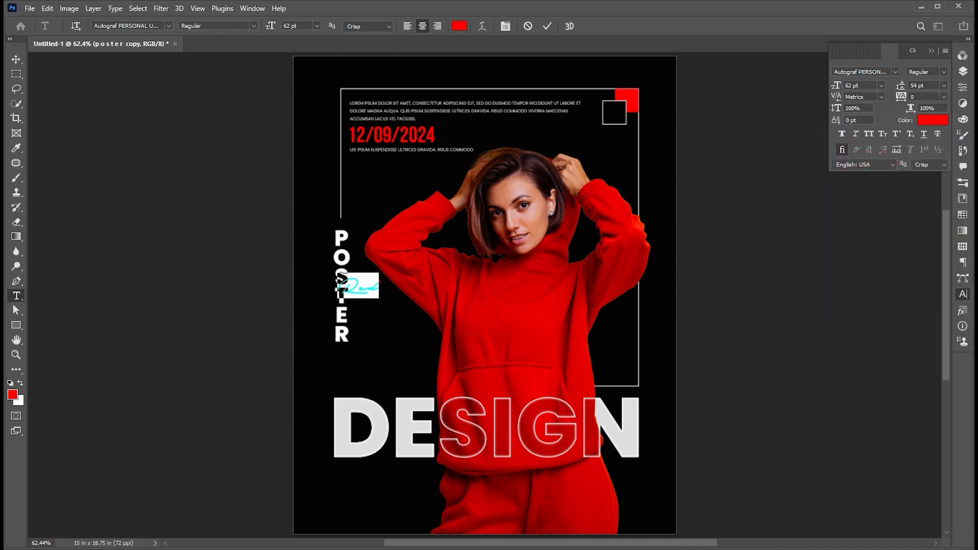
{"action": "left_click", "coordinate": [16, 59]}
Move the word Red just below POSTER and enlarge it to about 138.6%.
{"action": "left_click_drag", "start_coordinate": [379, 293], "coordinate": [385, 342]}
{"action": "key", "text": "ctrl+t"}
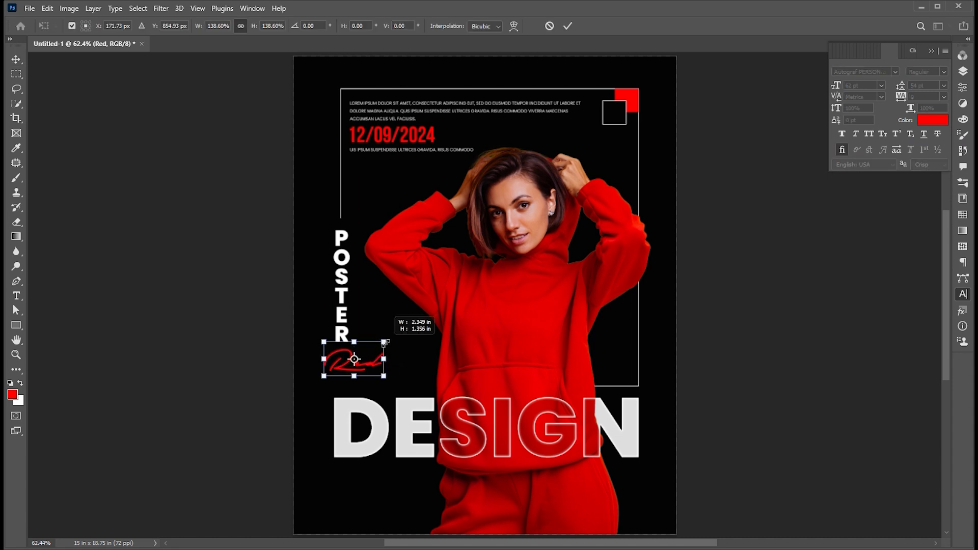
{"action": "key", "text": "Return"}
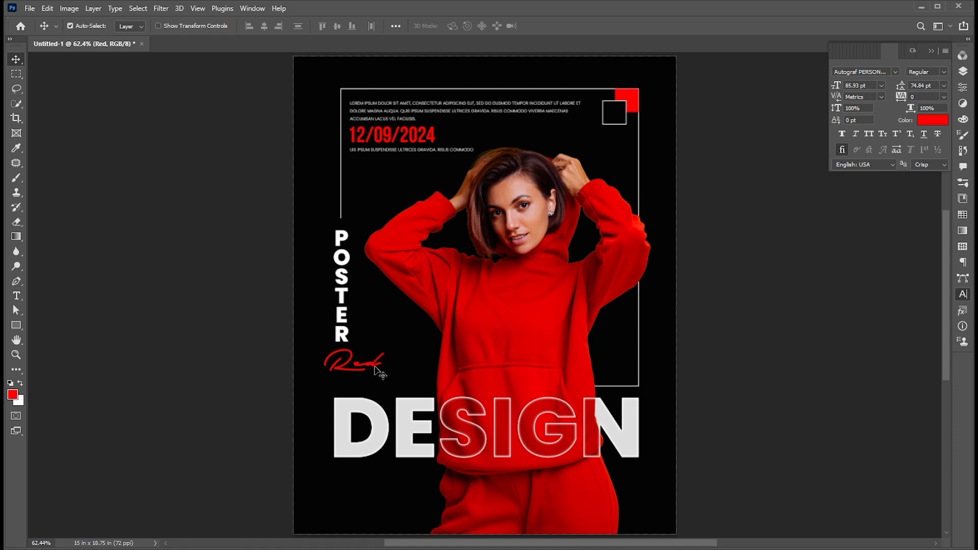
{"action": "key", "text": "Up"}
{"action": "key", "text": "Up"}
Duplicate the POSTER text again and replace the copy's text with LEARN CREATIVE.
{"action": "left_click_drag", "start_coordinate": [343, 282], "coordinate": [382, 327]}
{"action": "key", "text": "t"}
{"action": "key", "text": "Return"}
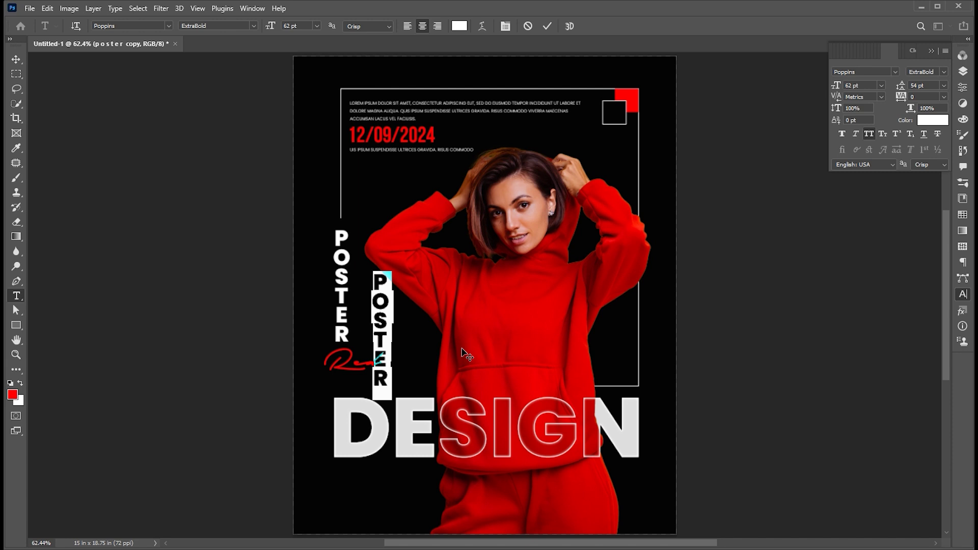
{"action": "type", "text": "LEARN CREATIVE"}
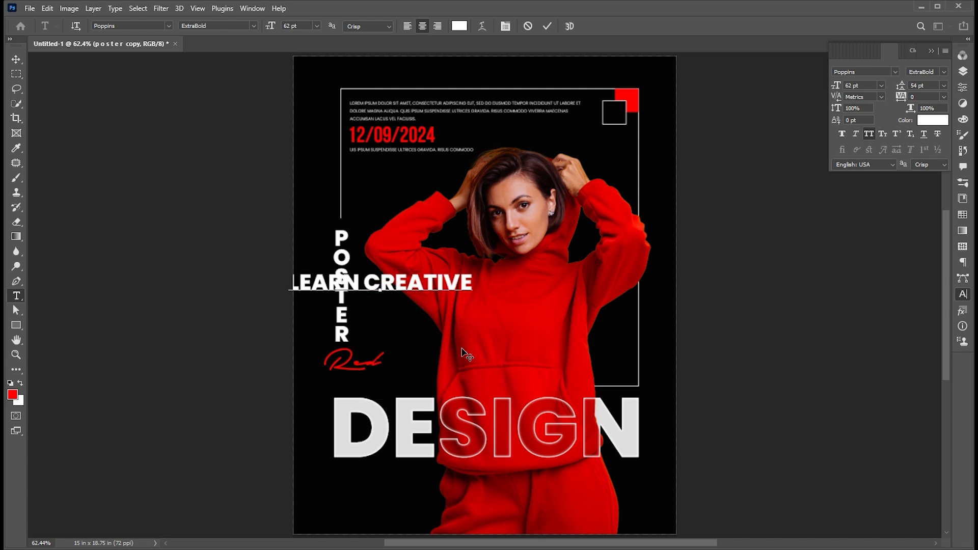
{"action": "left_click", "coordinate": [17, 60]}
Scale LEARN CREATIVE down to about 25.82 pt and place it just above DESIGN, aligned with its left edge.
{"action": "key", "text": "ctrl+t"}
{"action": "left_click_drag", "start_coordinate": [473, 272], "coordinate": [393, 396]}
{"action": "key", "text": "Return"}
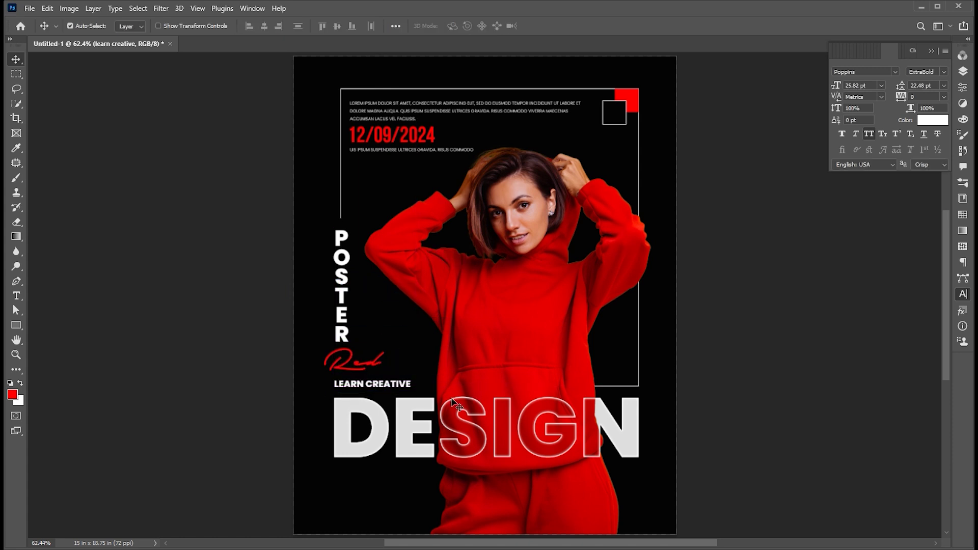
Set the letter tracking of LEARN CREATIVE to 160.
{"action": "key", "text": "t"}
{"action": "key", "text": "Return"}
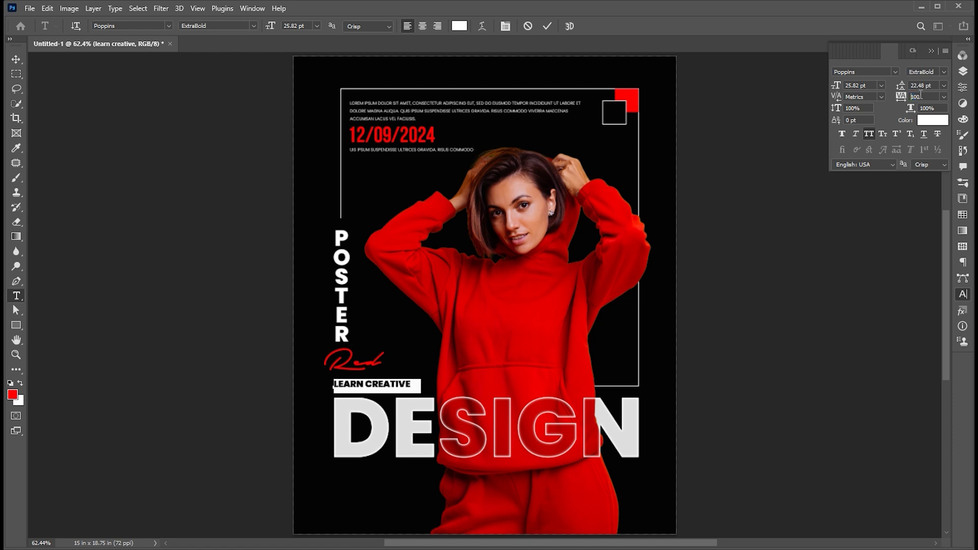
{"action": "left_click", "coordinate": [919, 94]}
{"action": "type", "text": "160"}
{"action": "key", "text": "Return"}
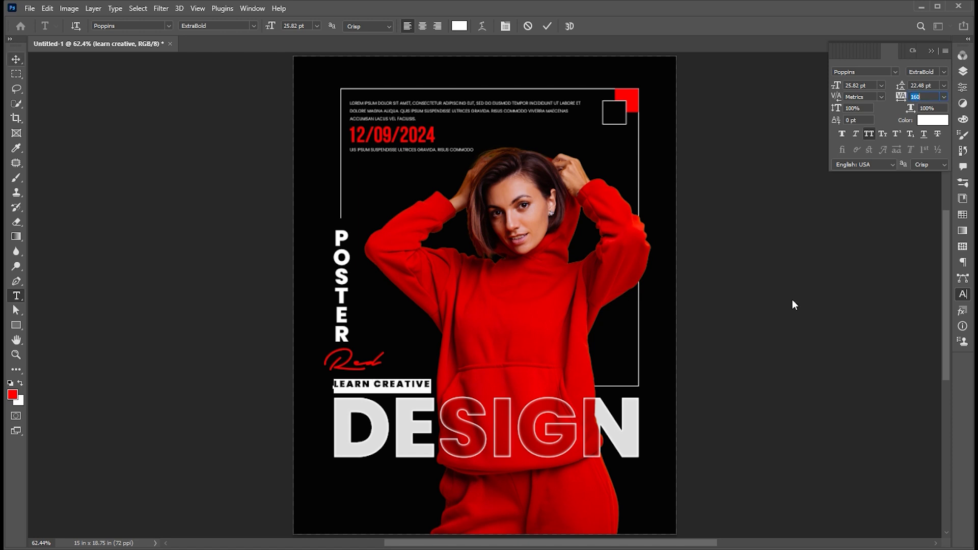
{"action": "key", "text": "ctrl+Return"}
{"action": "key", "text": "v"}
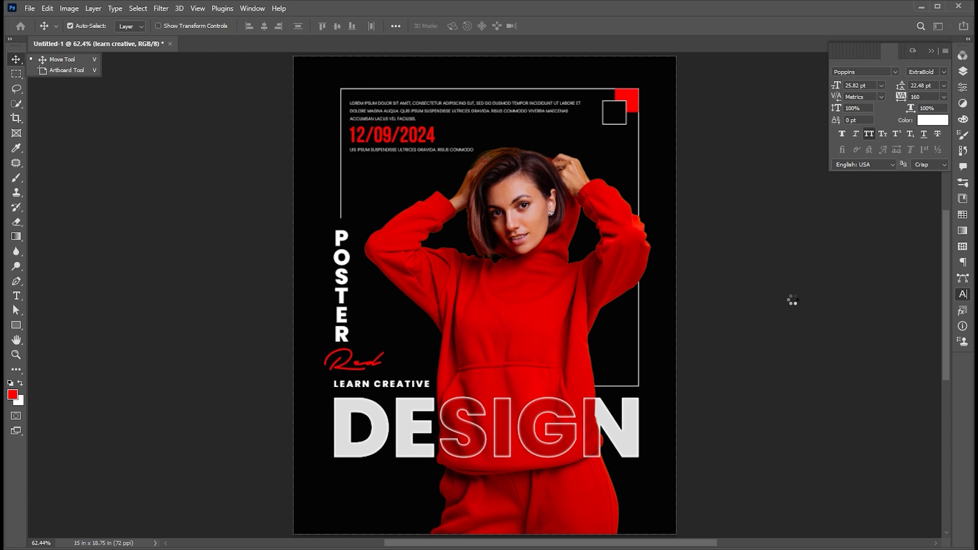
{"action": "left_click", "coordinate": [426, 497]}
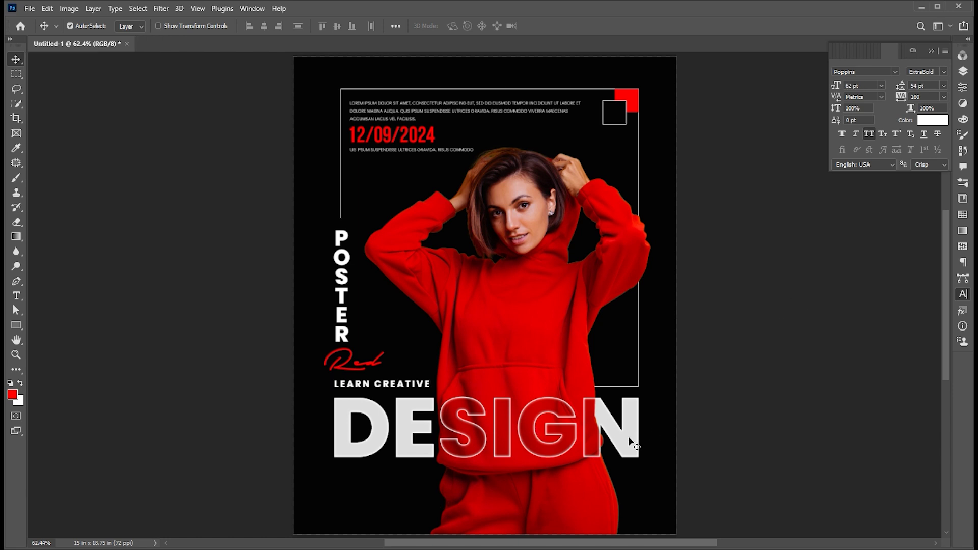
Move POSTER and the word Red slightly upward to open space above LEARN CREATIVE.
{"action": "left_click", "coordinate": [462, 395]}
{"action": "left_click_drag", "start_coordinate": [346, 260], "coordinate": [346, 241]}
{"action": "left_click_drag", "start_coordinate": [359, 355], "coordinate": [360, 339]}
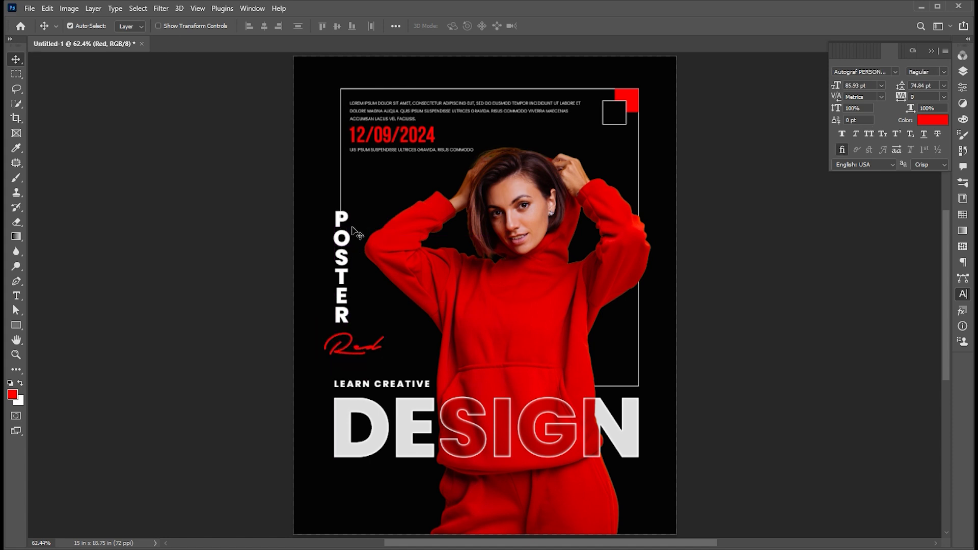
Mask out the part of the frame's left line that runs into the top of POSTER.
{"action": "left_click", "coordinate": [342, 199]}
{"action": "key", "text": "m"}
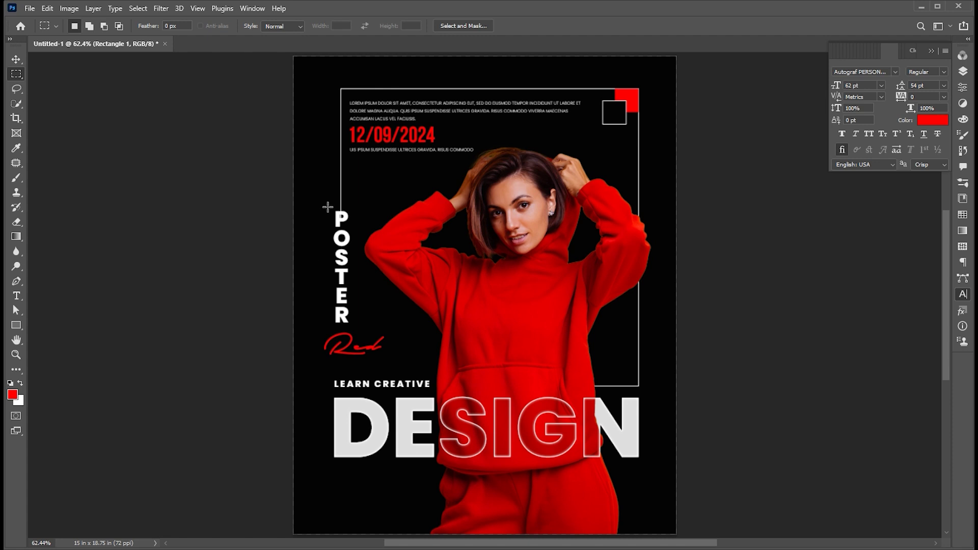
{"action": "left_click_drag", "start_coordinate": [328, 204], "coordinate": [353, 249]}
{"action": "left_click", "coordinate": [962, 72]}
{"action": "left_click_drag", "start_coordinate": [943, 227], "coordinate": [949, 320]}
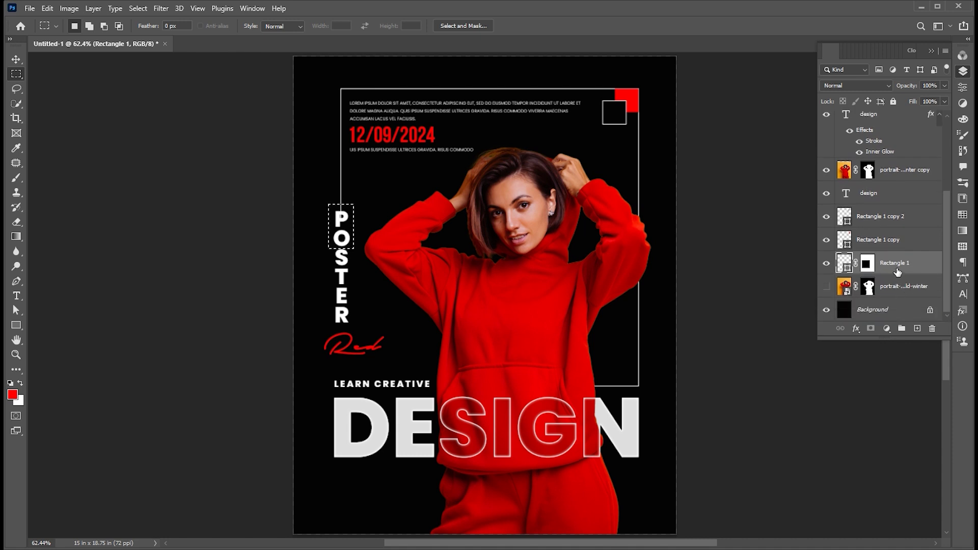
{"action": "key", "text": "ctrl+d"}
{"action": "left_click", "coordinate": [866, 262]}
{"action": "key", "text": "v"}
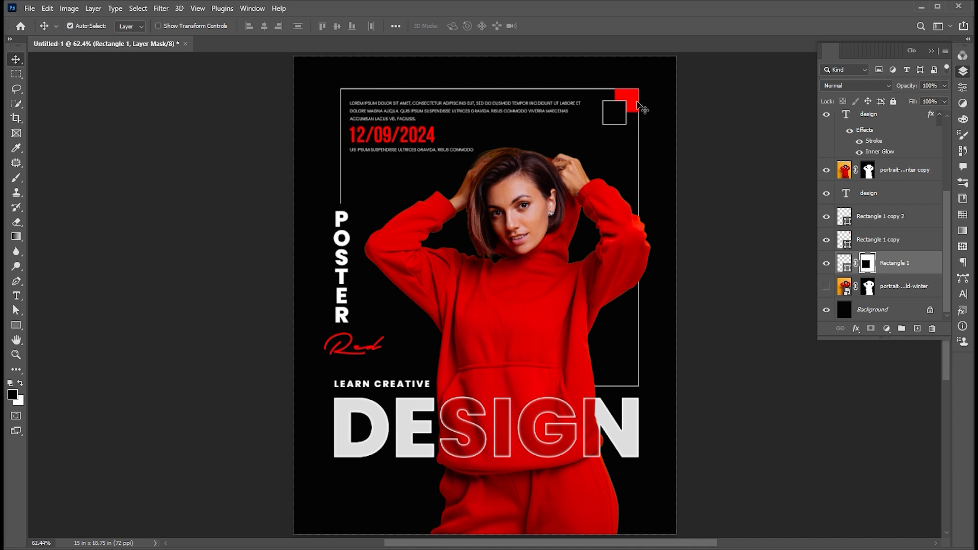
Build a row of three red squares, about 16 px each and 0.208 in apart, above LEARN CREATIVE from the accent square.
{"action": "left_click_drag", "start_coordinate": [635, 98], "coordinate": [413, 407]}
{"action": "key", "text": "ctrl+t"}
{"action": "key", "text": "Return"}
{"action": "key", "text": "ctrl+space"}
{"action": "left_click_drag", "start_coordinate": [351, 341], "coordinate": [384, 368]}
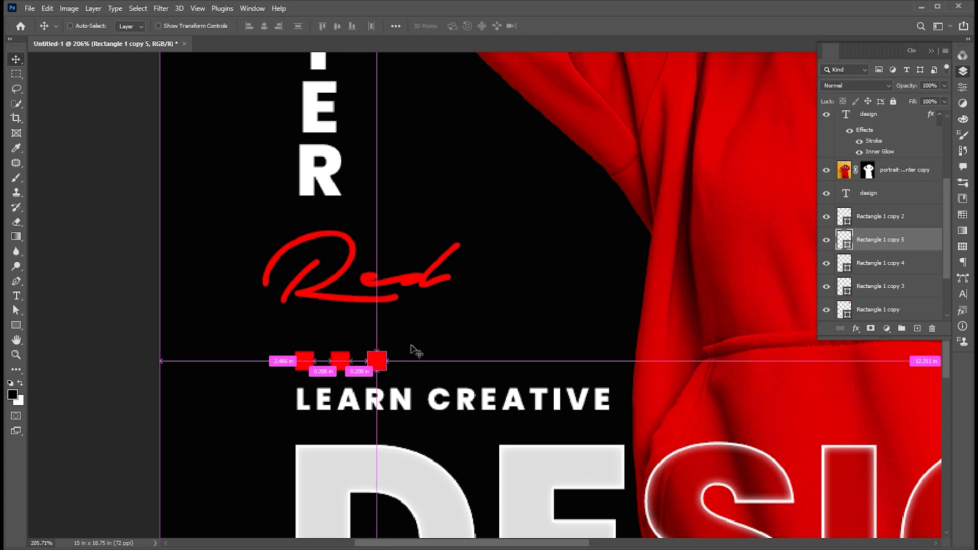
{"action": "key", "text": "ctrl+0"}
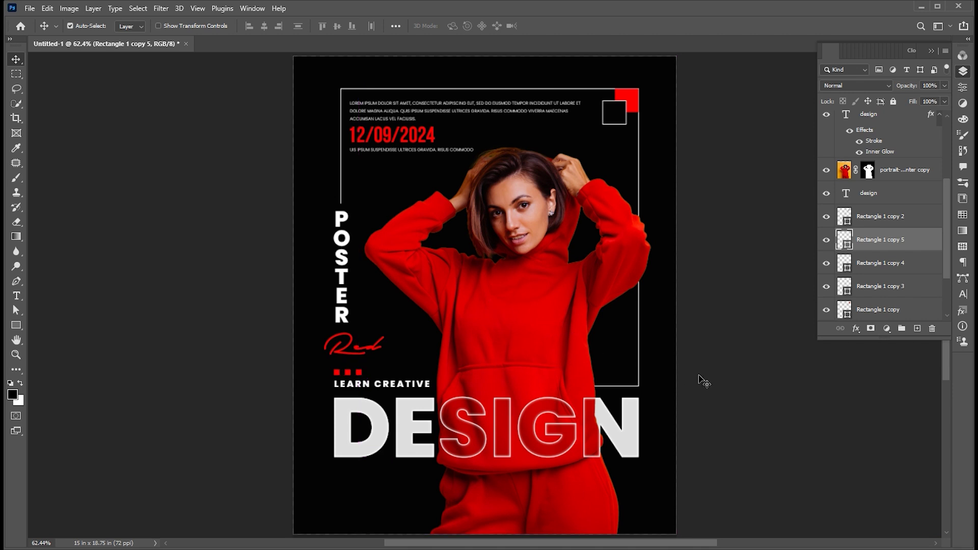
Draw a horizontal line about 13.93 in long across the poster below DESIGN.
{"action": "left_click", "coordinate": [16, 331]}
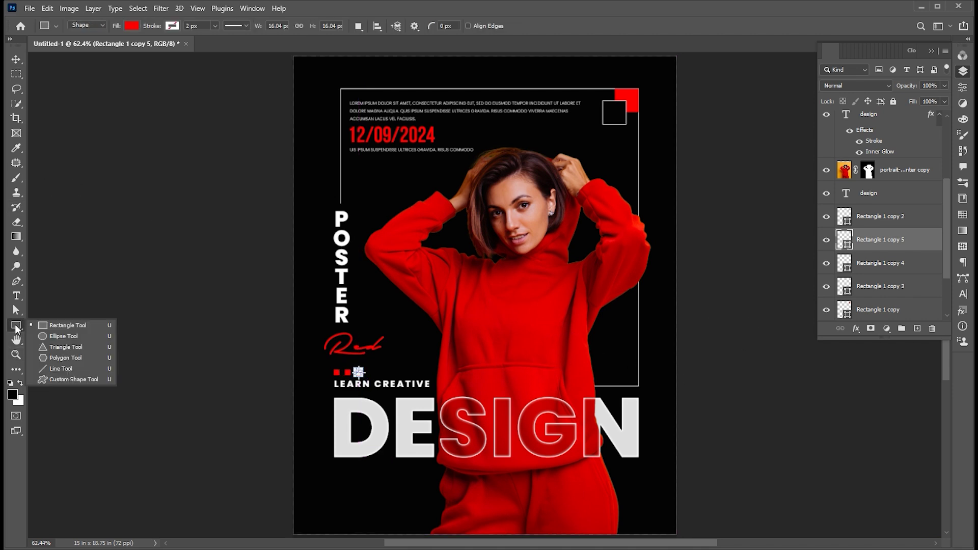
{"action": "left_click", "coordinate": [56, 371]}
{"action": "left_click_drag", "start_coordinate": [305, 489], "coordinate": [660, 490]}
{"action": "key", "text": "v"}
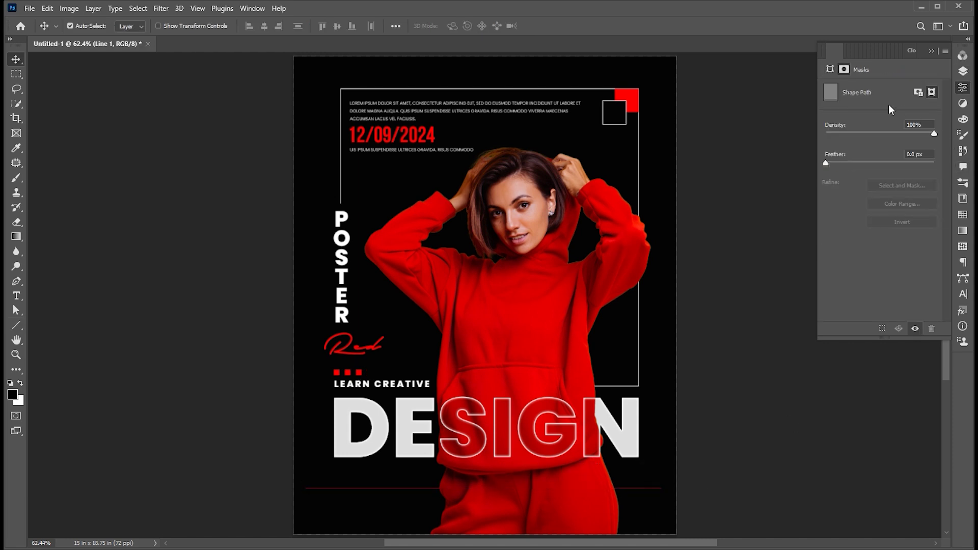
Remove the line's fill and give it a white 2 px stroke.
{"action": "left_click", "coordinate": [833, 71]}
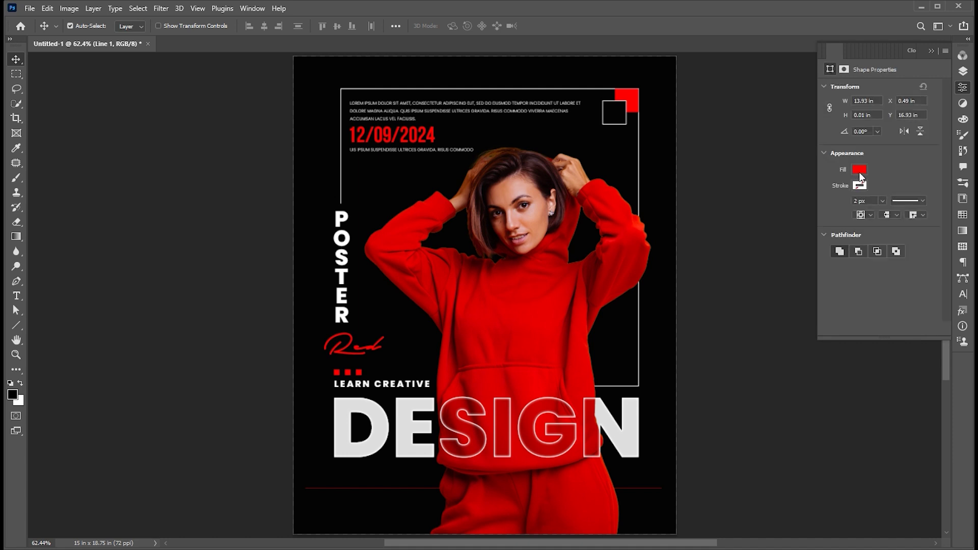
{"action": "left_click", "coordinate": [860, 169]}
{"action": "left_click", "coordinate": [837, 191]}
{"action": "left_click", "coordinate": [860, 187]}
{"action": "left_click", "coordinate": [862, 246]}
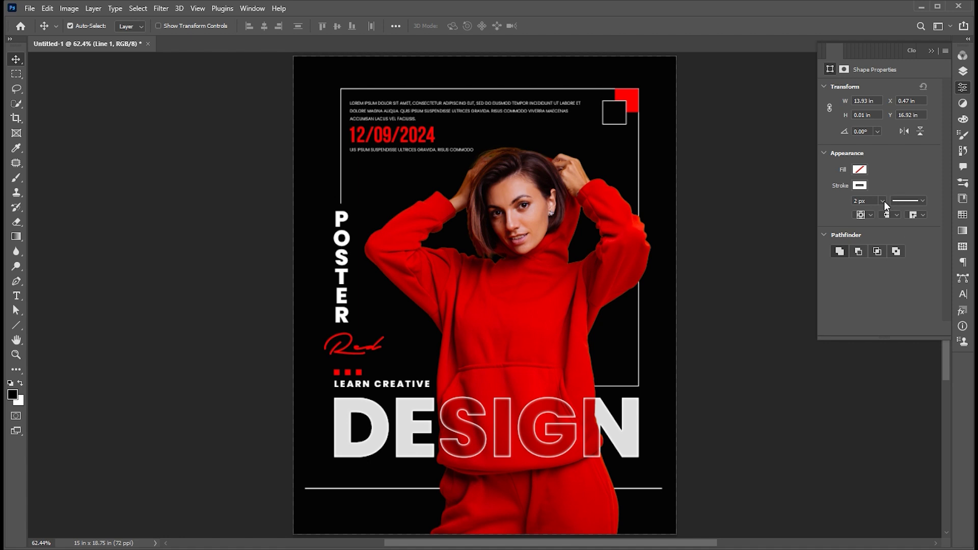
{"action": "left_click", "coordinate": [934, 50]}
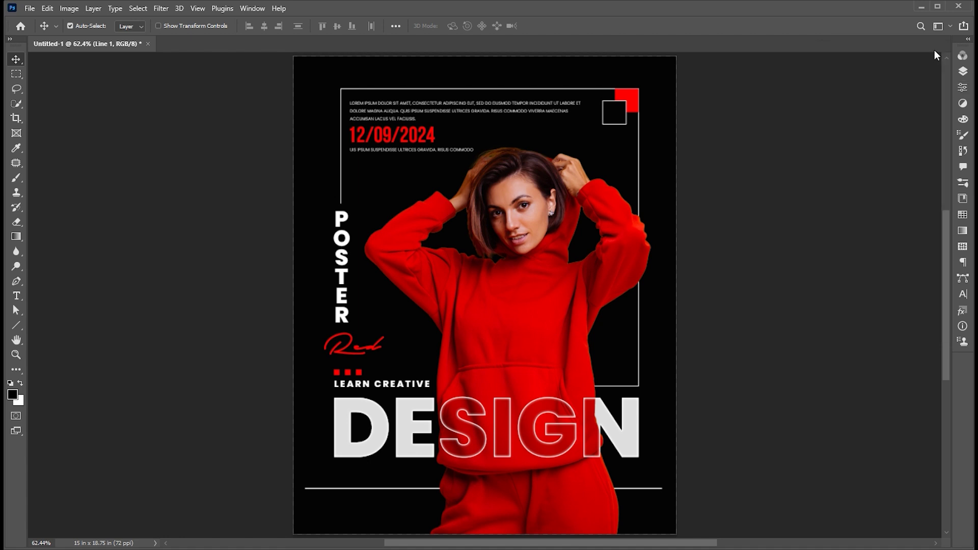
Move the line's layer above the front DESIGN layer and centre the line horizontally on the canvas.
{"action": "left_click", "coordinate": [963, 71]}
{"action": "left_click_drag", "start_coordinate": [900, 236], "coordinate": [902, 117]}
{"action": "key", "text": "ctrl+a"}
{"action": "left_click", "coordinate": [263, 25]}
{"action": "key", "text": "ctrl+d"}
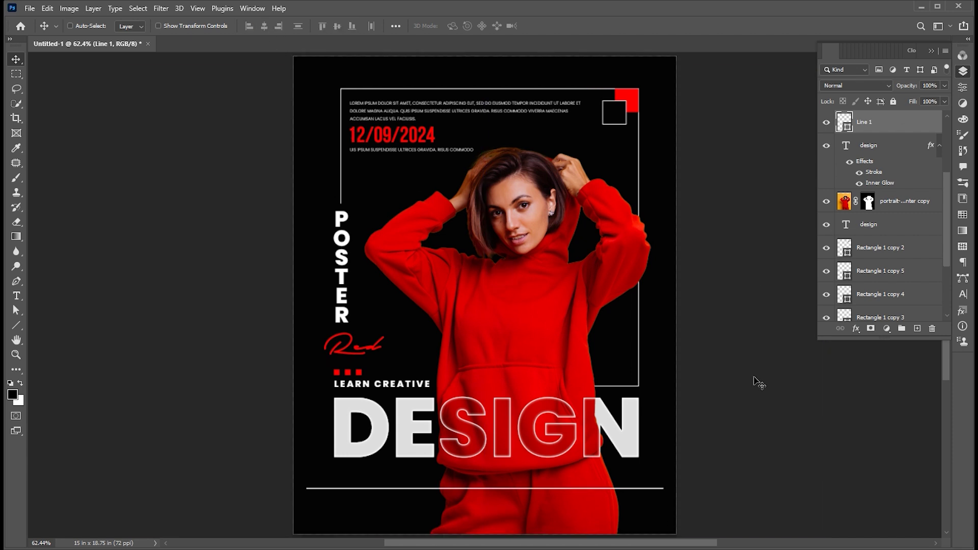
Add a new empty layer directly above the Background layer.
{"action": "left_click", "coordinate": [739, 347], "text": "ctrl"}
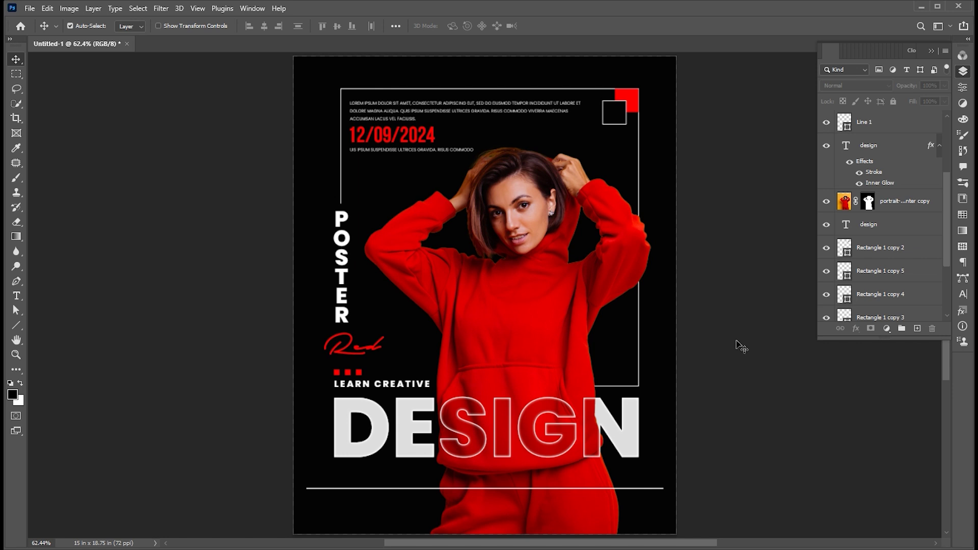
{"action": "scroll", "coordinate": [946, 255], "scroll_direction": "down", "scroll_amount": 3}
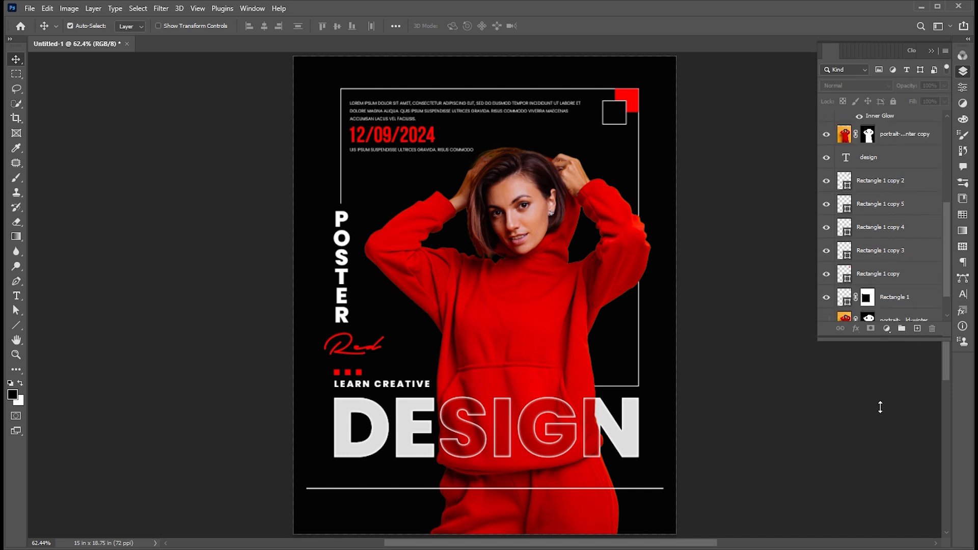
{"action": "left_click_drag", "start_coordinate": [880, 408], "coordinate": [880, 464]}
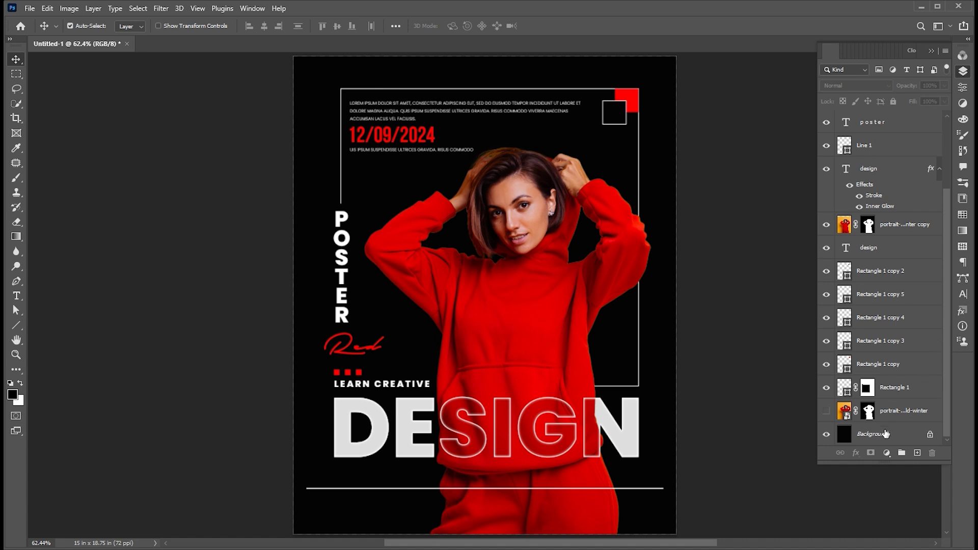
{"action": "left_click", "coordinate": [885, 434]}
{"action": "left_click", "coordinate": [916, 454]}
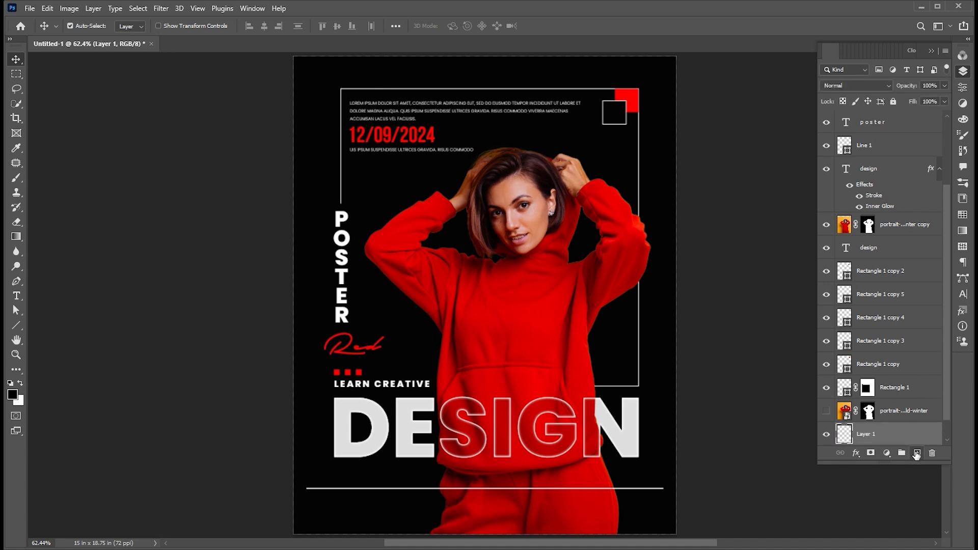
Set the foreground colour to dark grey #1d1d1d.
{"action": "left_click", "coordinate": [13, 397]}
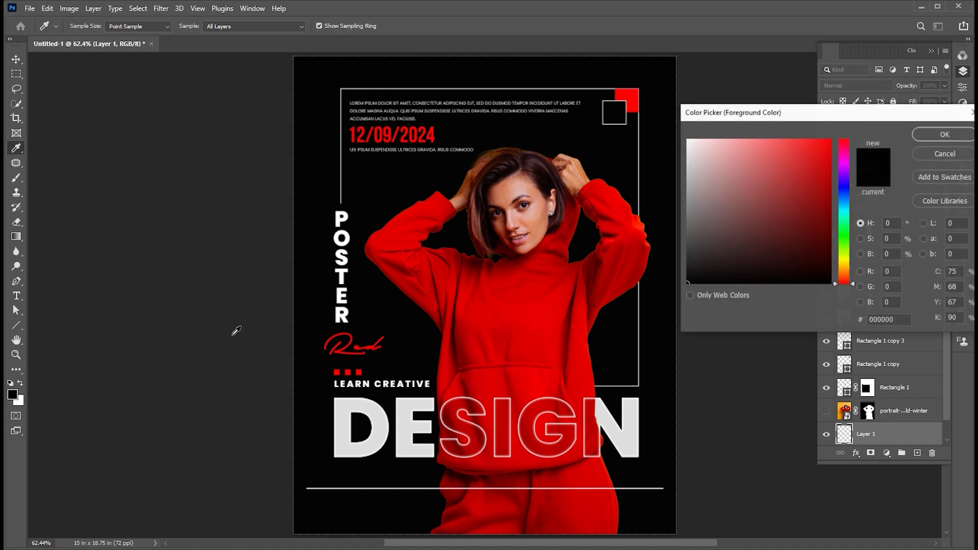
{"action": "left_click", "coordinate": [691, 268]}
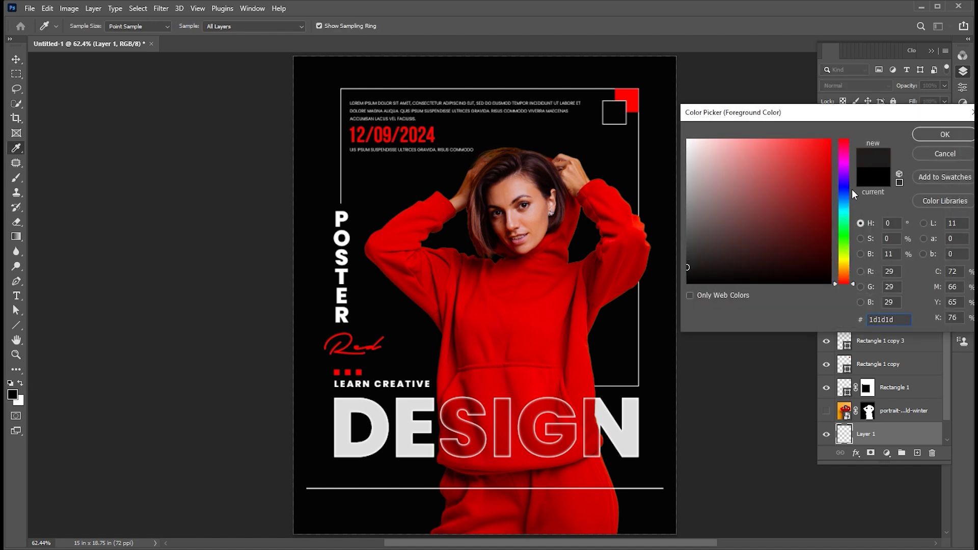
{"action": "left_click", "coordinate": [924, 134]}
{"action": "key", "text": "v"}
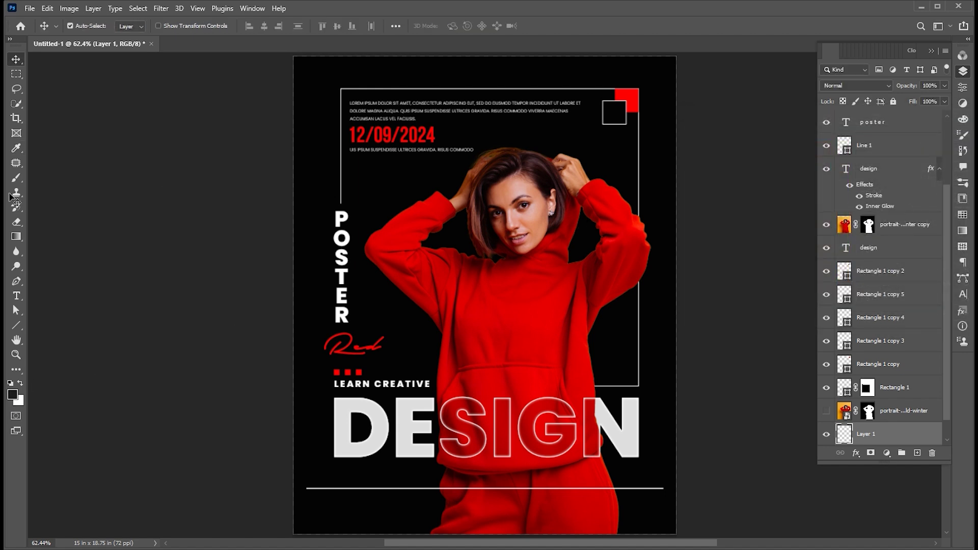
Paint a single 1100 px Soft Round brush dab at the poster's centre on the new layer and compare the background with and without it.
{"action": "left_click", "coordinate": [18, 179]}
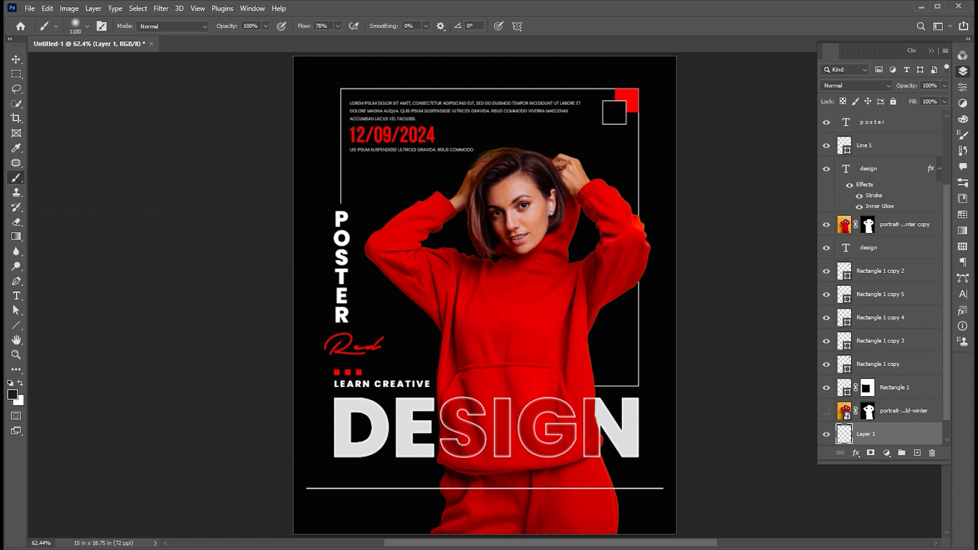
{"action": "left_click", "coordinate": [88, 26]}
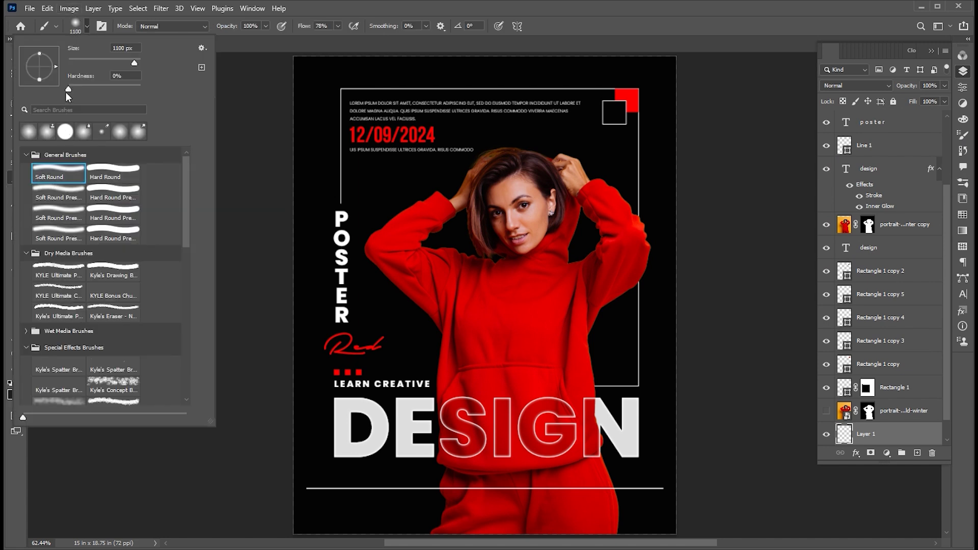
{"action": "left_click", "coordinate": [88, 26]}
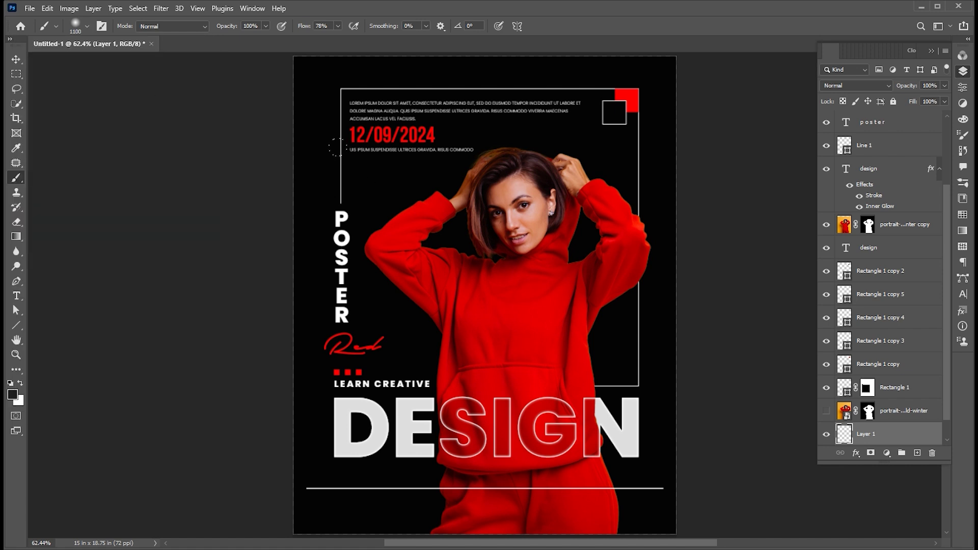
{"action": "left_click", "coordinate": [484, 290]}
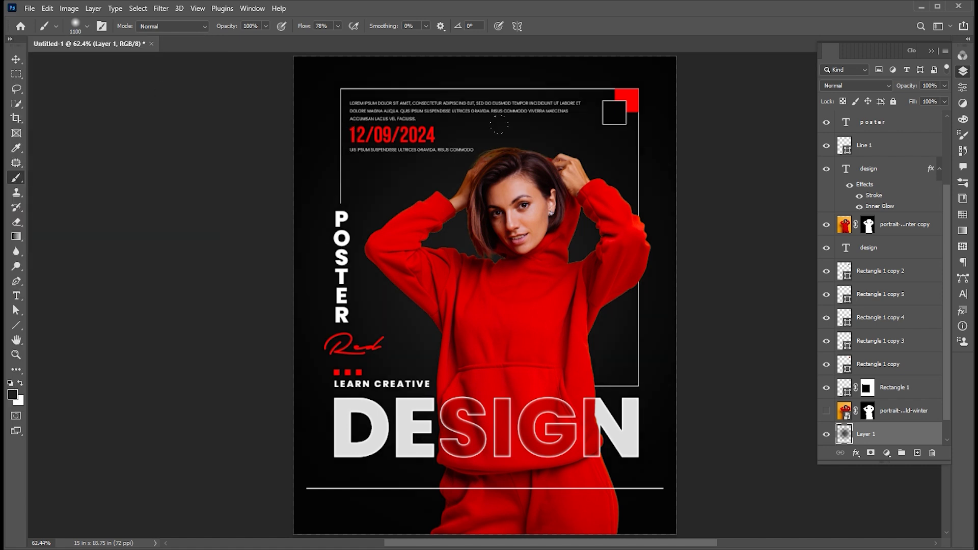
{"action": "key", "text": "v"}
{"action": "left_click", "coordinate": [712, 246]}
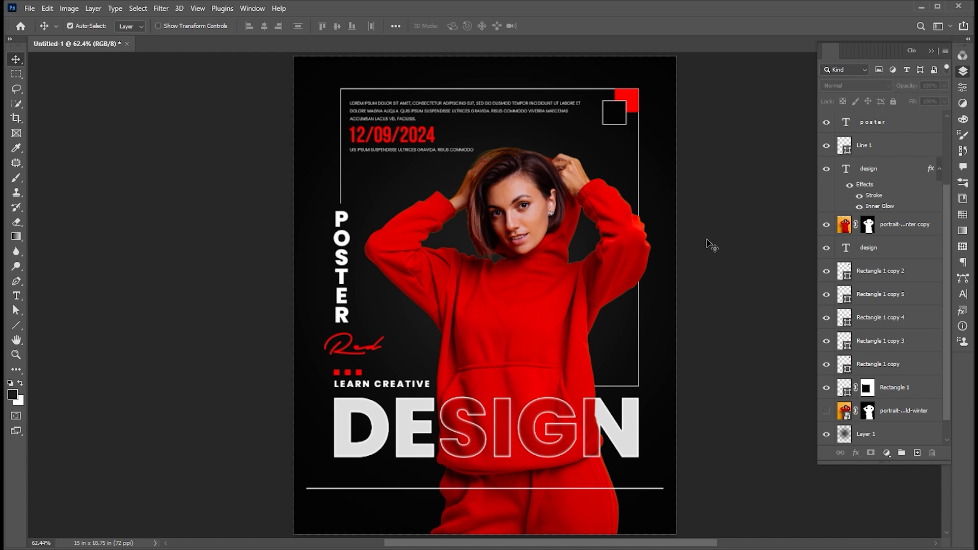
{"action": "left_click", "coordinate": [826, 436]}
{"action": "left_click", "coordinate": [827, 437]}
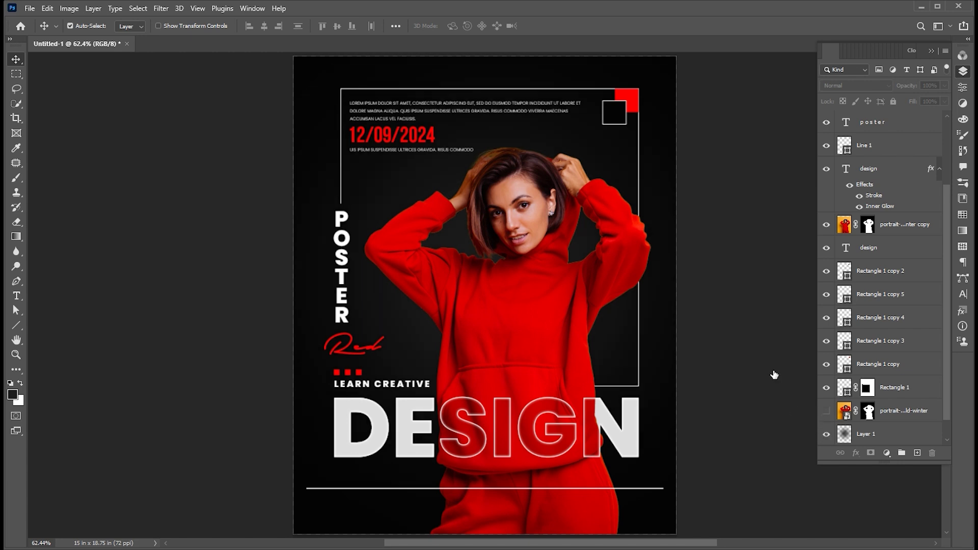